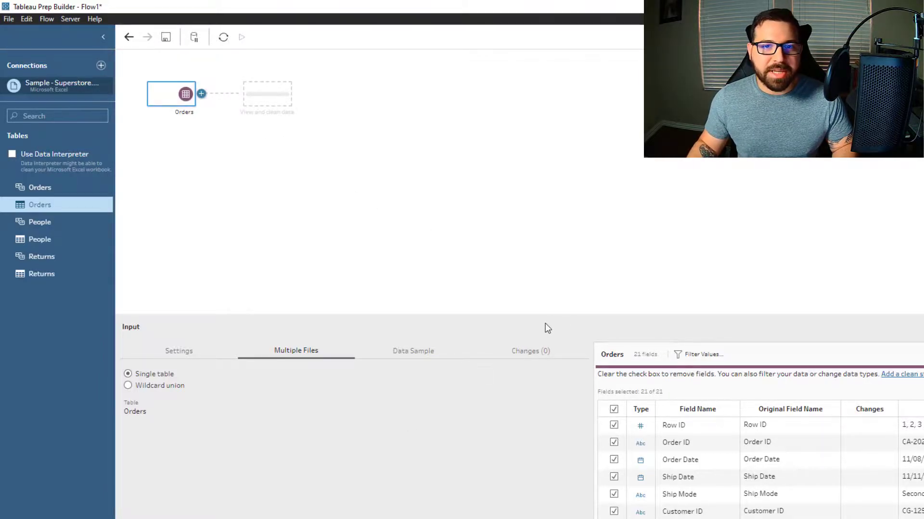
In a new clean step after Orders, create a calculated field Current Date as TODAY() and place it between Order Date and Ship Date.
{"action": "left_click", "coordinate": [201, 94]}
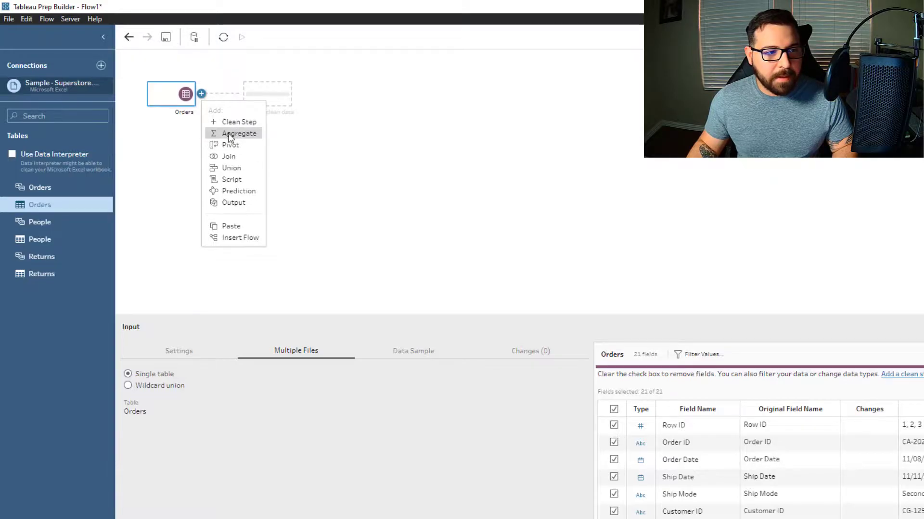
{"action": "left_click", "coordinate": [230, 121]}
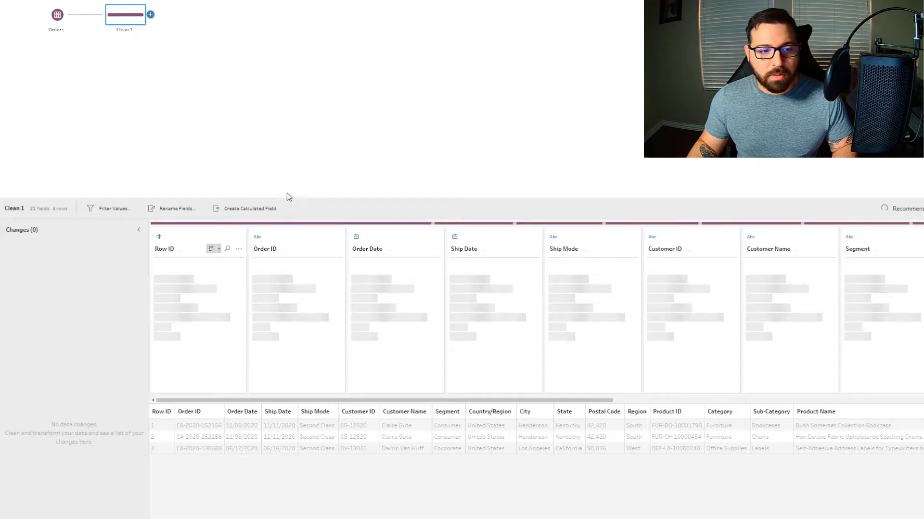
{"action": "left_click", "coordinate": [254, 210]}
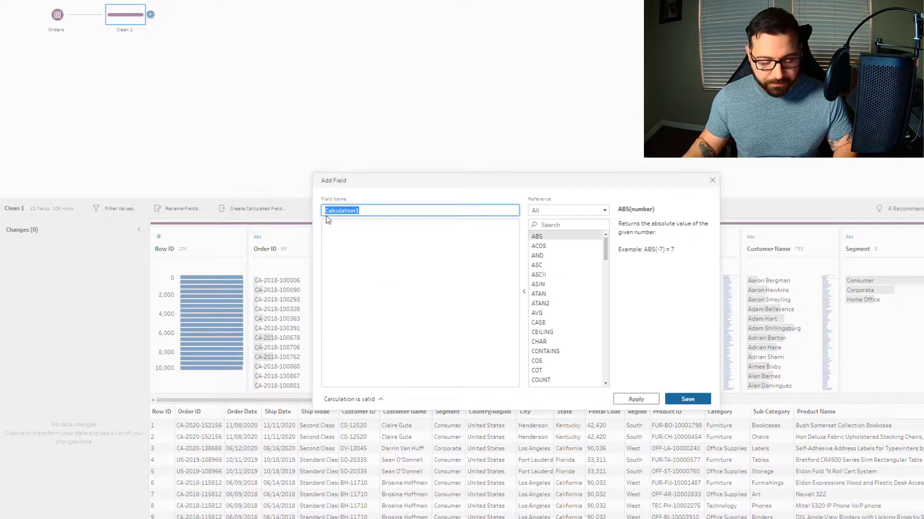
{"action": "type", "text": "Current Date"}
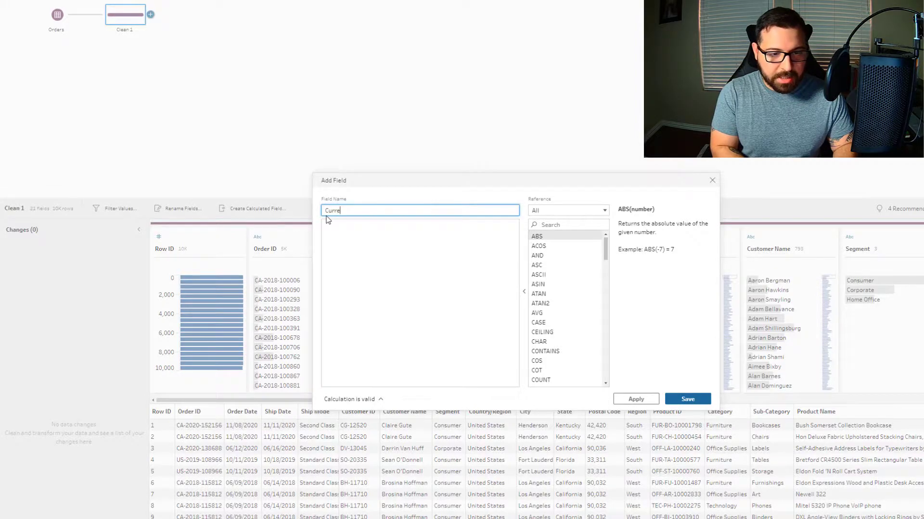
{"action": "key", "text": "Tab"}
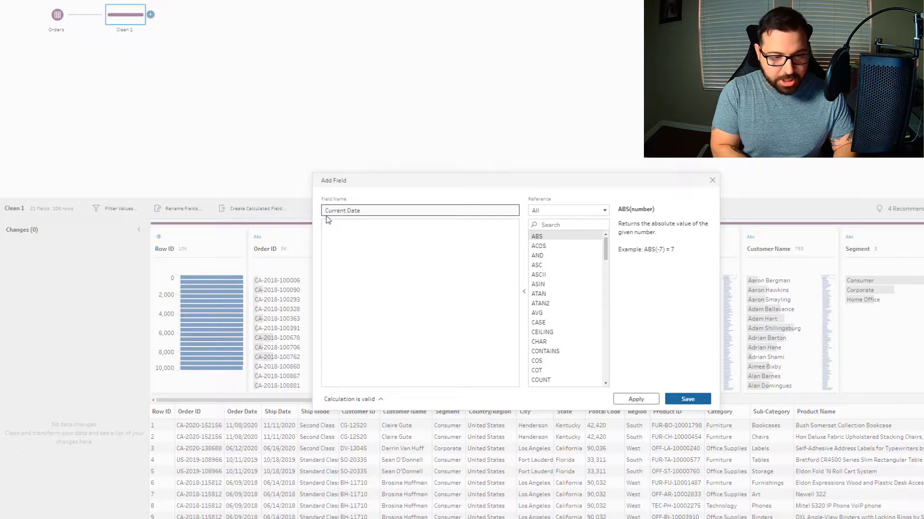
{"action": "type", "text": "TODAY()"}
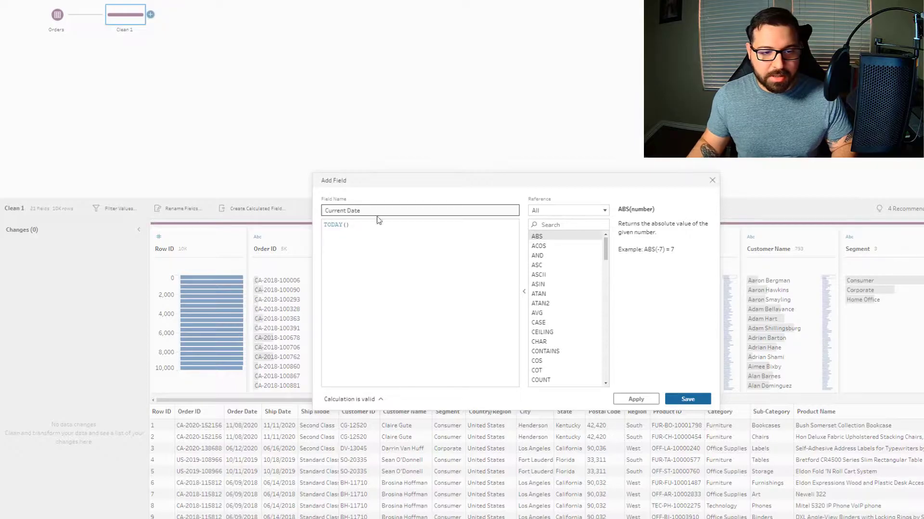
{"action": "left_click", "coordinate": [690, 402]}
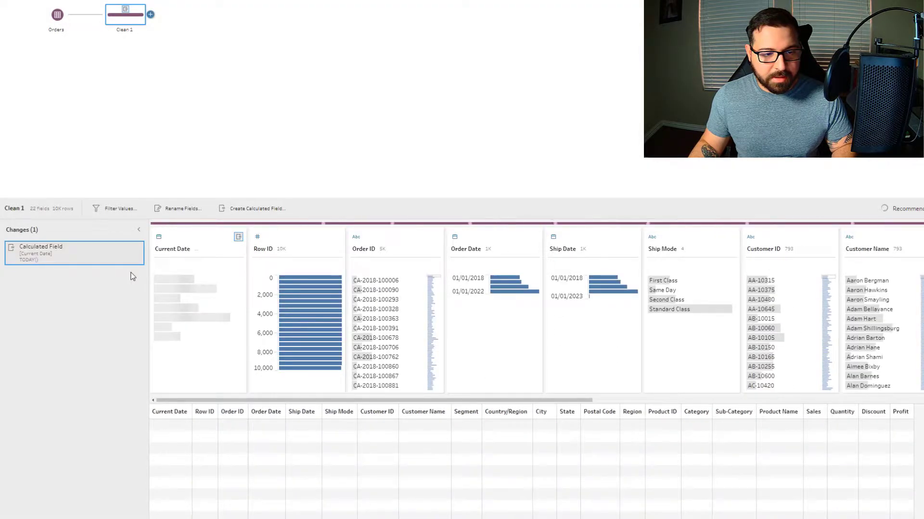
{"action": "mouse_move", "coordinate": [190, 240]}
{"action": "left_mouse_down"}
{"action": "mouse_move", "coordinate": [547, 260]}
{"action": "mouse_move", "coordinate": [544, 278]}
{"action": "left_mouse_up"}
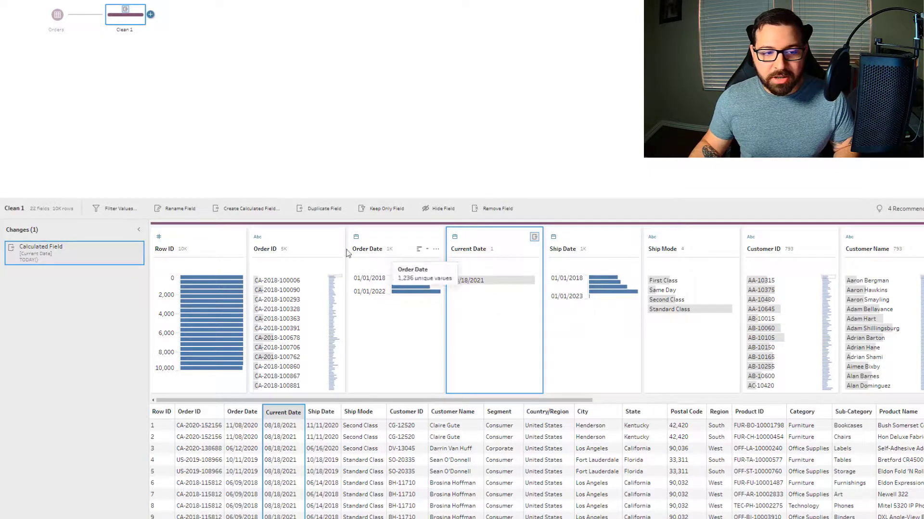
Start a calculated field named Shipment Backlog with the condition IF [Order Date] <= [Current Date].
{"action": "left_click", "coordinate": [239, 214]}
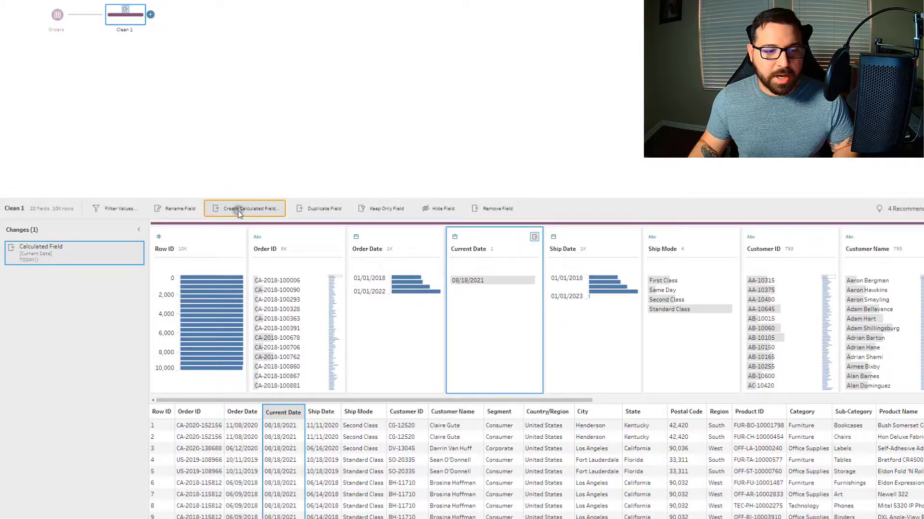
{"action": "type", "text": "Shipment Backlog"}
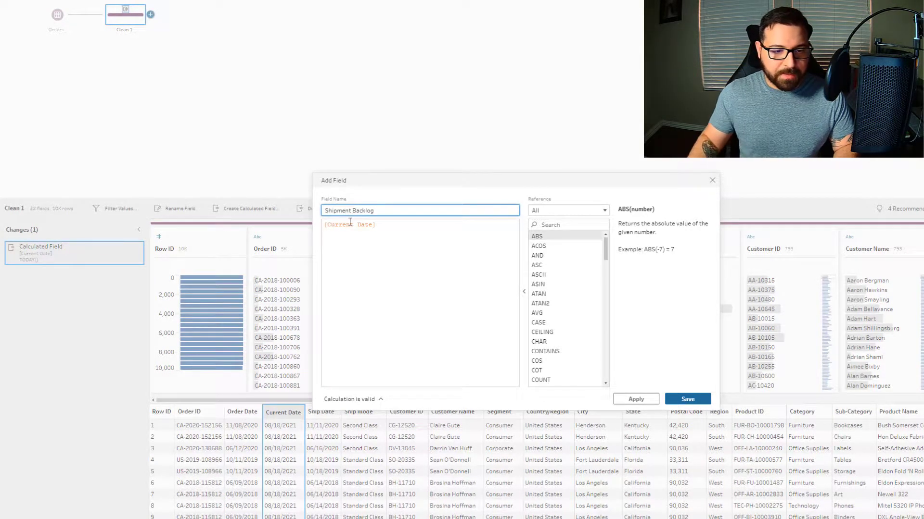
{"action": "left_click", "coordinate": [324, 225]}
{"action": "type", "text": "IF "}
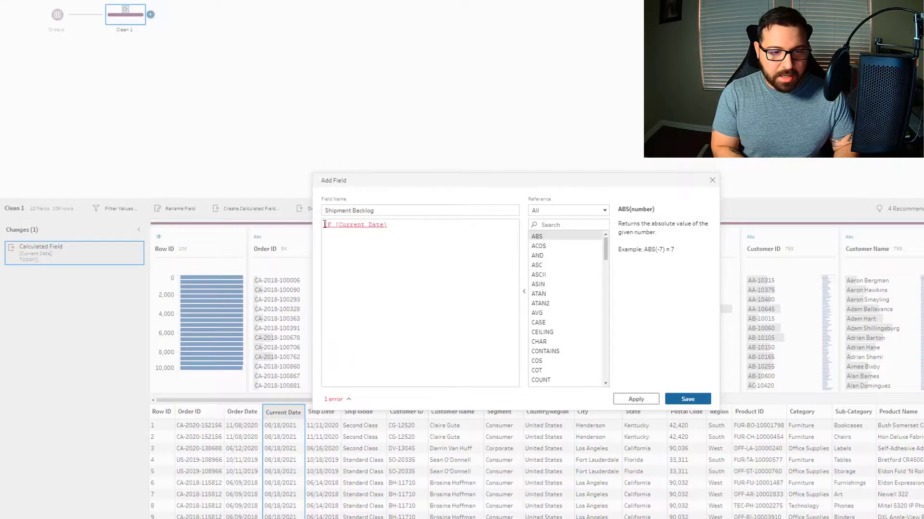
{"action": "type", "text": "Ord"}
{"action": "key", "text": "Return"}
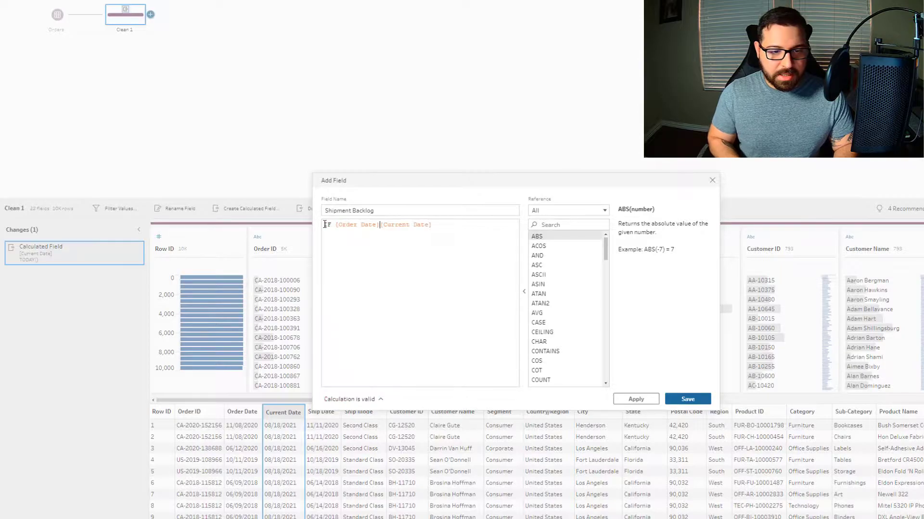
{"action": "type", "text": "<="}
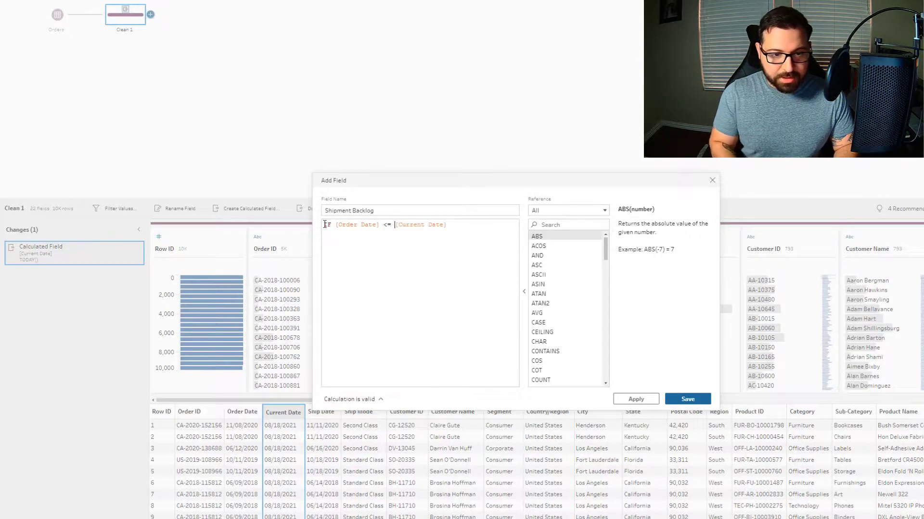
{"action": "left_click", "coordinate": [470, 226]}
{"action": "key", "text": "Return"}
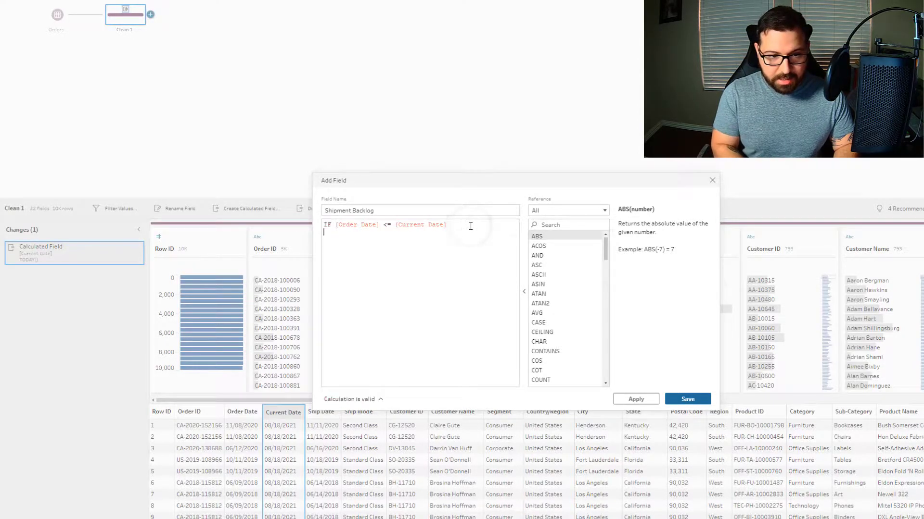
Add the second condition AND [Ship Date] > [Current Date] to the Shipment Backlog formula.
{"action": "type", "text": "AND [Shi"}
{"action": "key", "text": "Return"}
{"action": "type", "text": ">"}
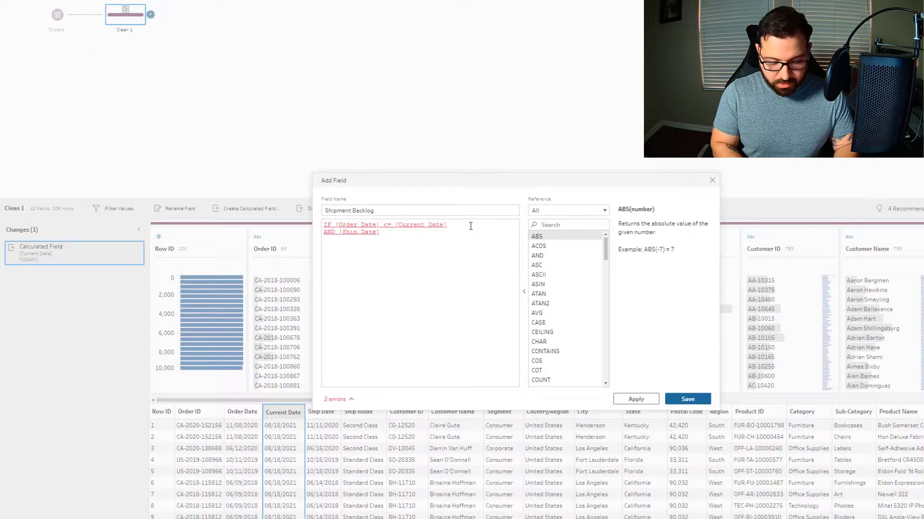
{"action": "type", "text": " [Cu"}
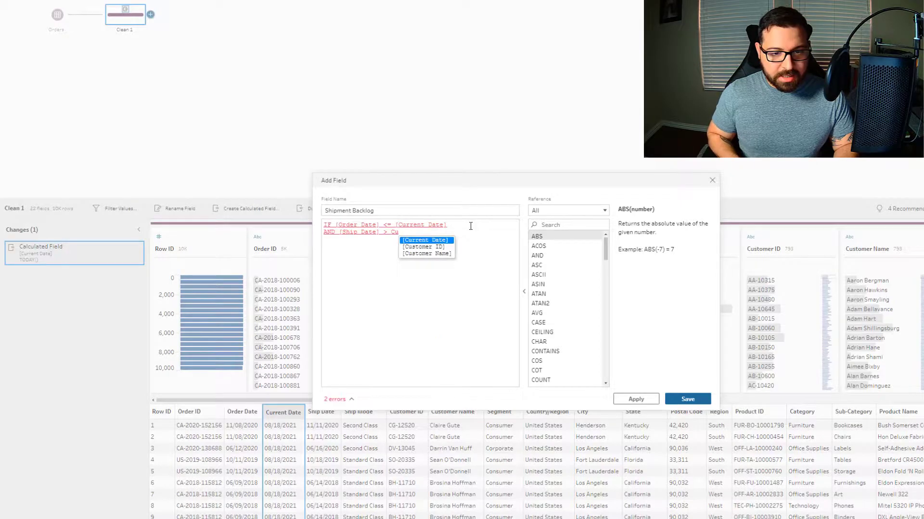
{"action": "key", "text": "Return"}
{"action": "key", "text": "Return"}
Complete the Shipment Backlog formula with THEN [Order ID] and END, and save the field.
{"action": "type", "text": "THEN"}
{"action": "type", "text": " [Or"}
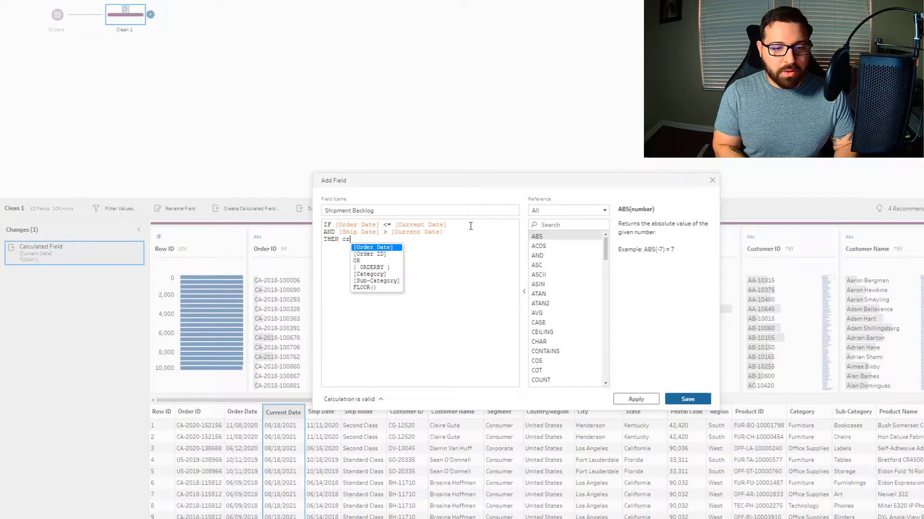
{"action": "key", "text": "Return"}
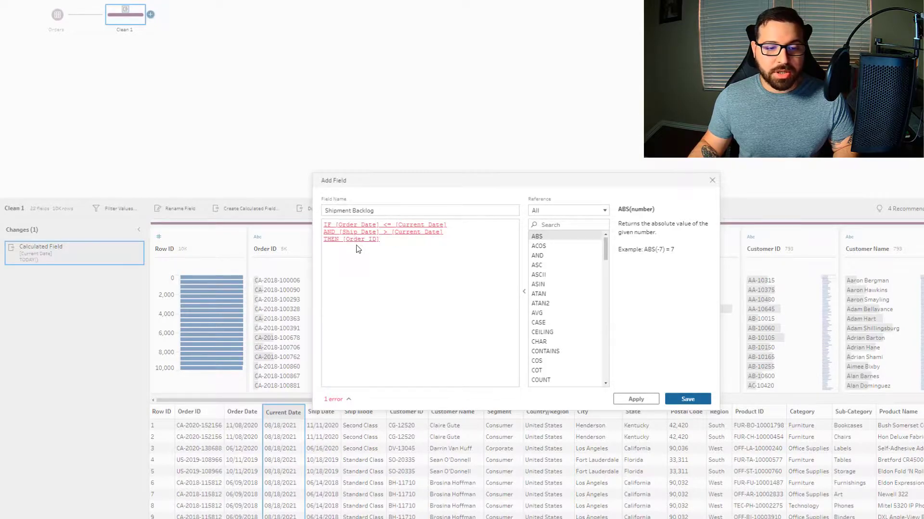
{"action": "key", "text": "Return"}
{"action": "type", "text": "END"}
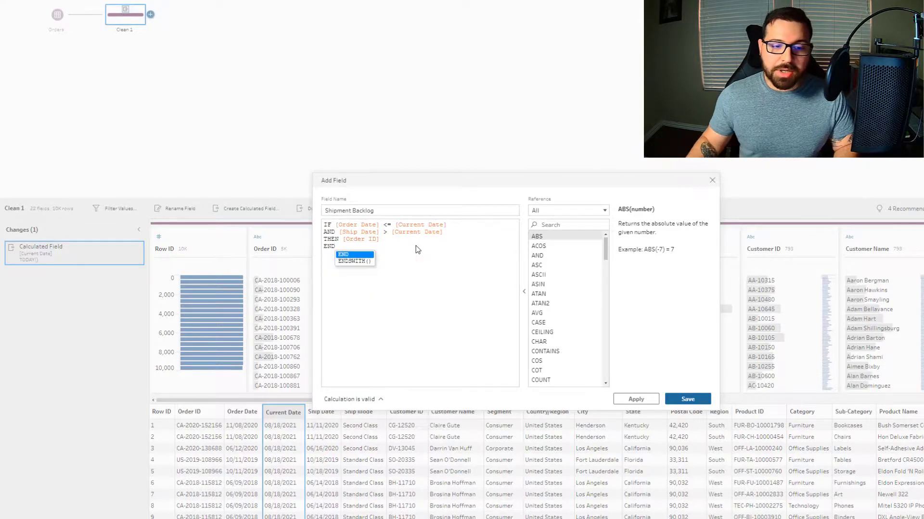
{"action": "left_click", "coordinate": [682, 399]}
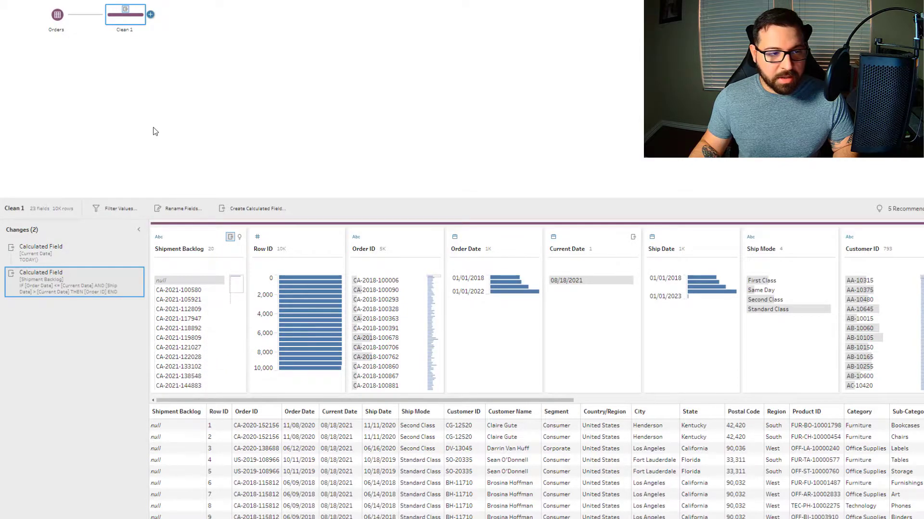
Examine the rows behind the first non-null Shipment Backlog value, and clear the selection.
{"action": "left_click", "coordinate": [178, 291]}
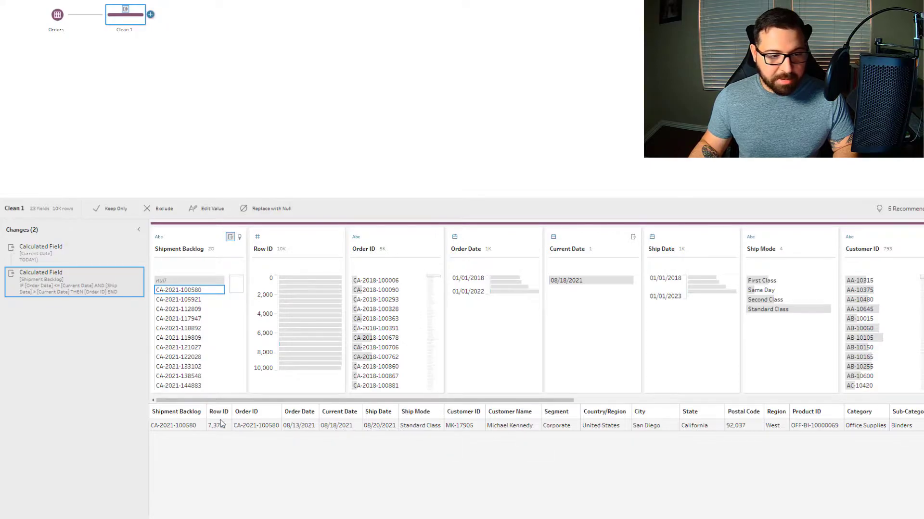
{"action": "left_click", "coordinate": [192, 289]}
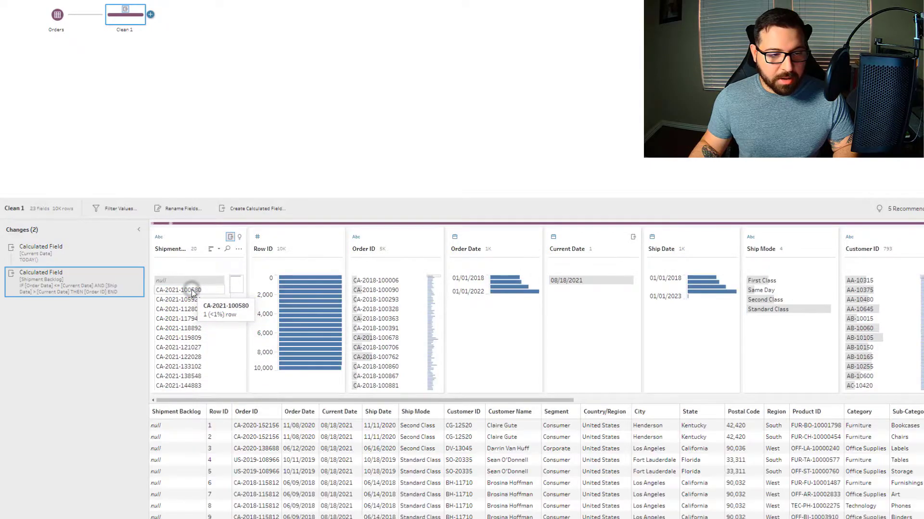
Add an aggregate step after Clean 1 and group it by Current Date.
{"action": "left_click", "coordinate": [152, 16]}
{"action": "left_click", "coordinate": [194, 44]}
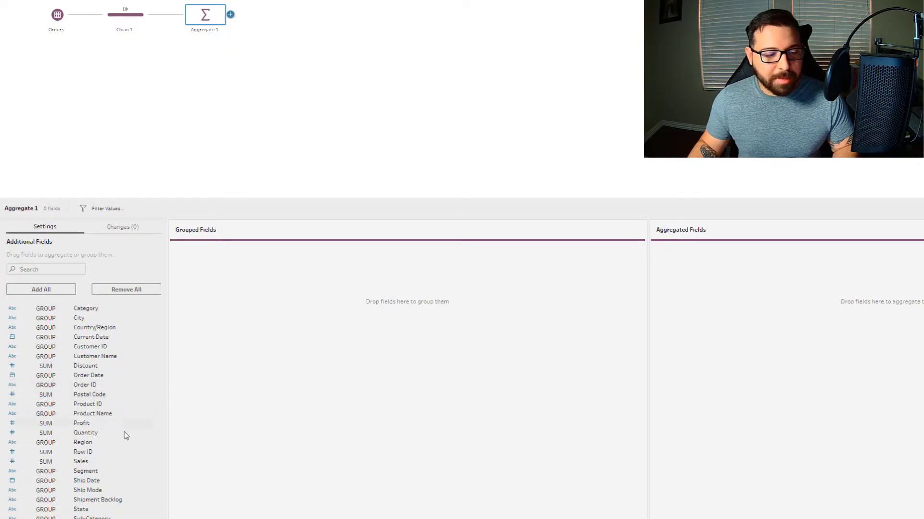
{"action": "left_click_drag", "start_coordinate": [97, 340], "coordinate": [229, 312]}
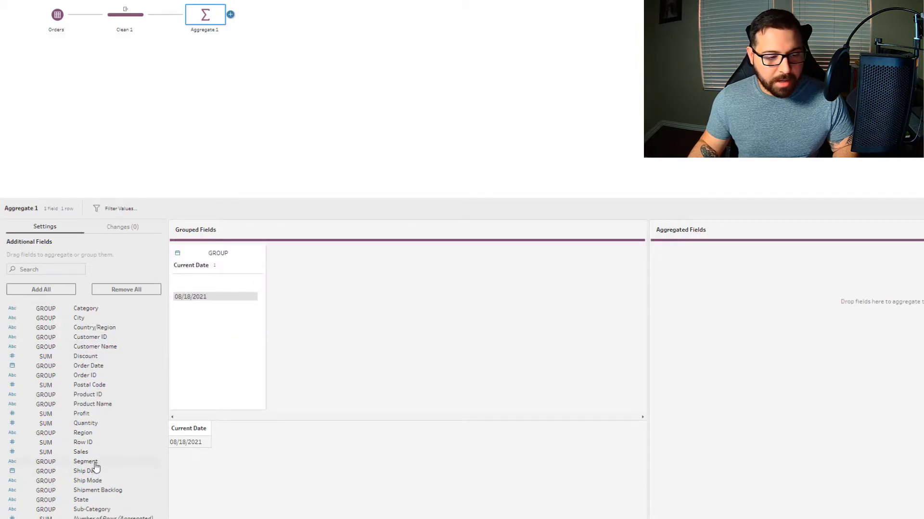
Add Shipment Backlog to the aggregated fields and set its aggregation to count distinct.
{"action": "left_click_drag", "start_coordinate": [105, 494], "coordinate": [751, 275]}
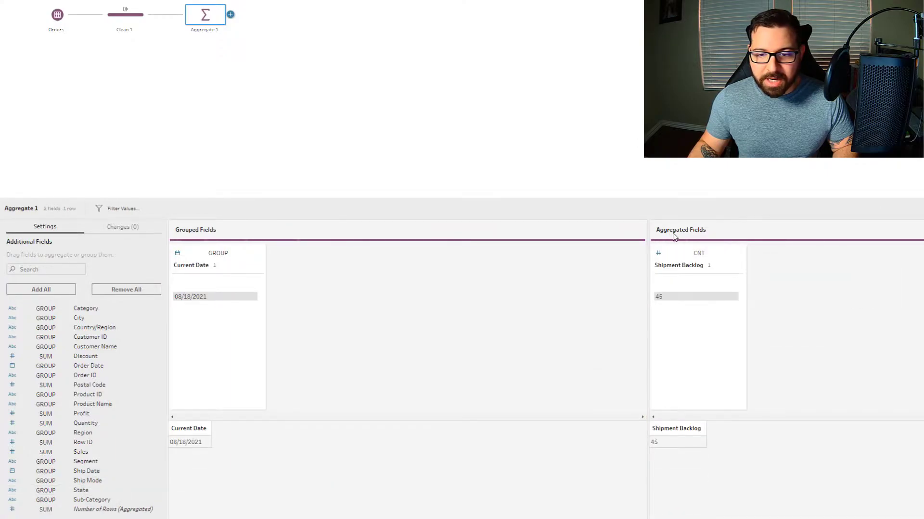
{"action": "left_click", "coordinate": [689, 250]}
{"action": "left_click", "coordinate": [691, 277]}
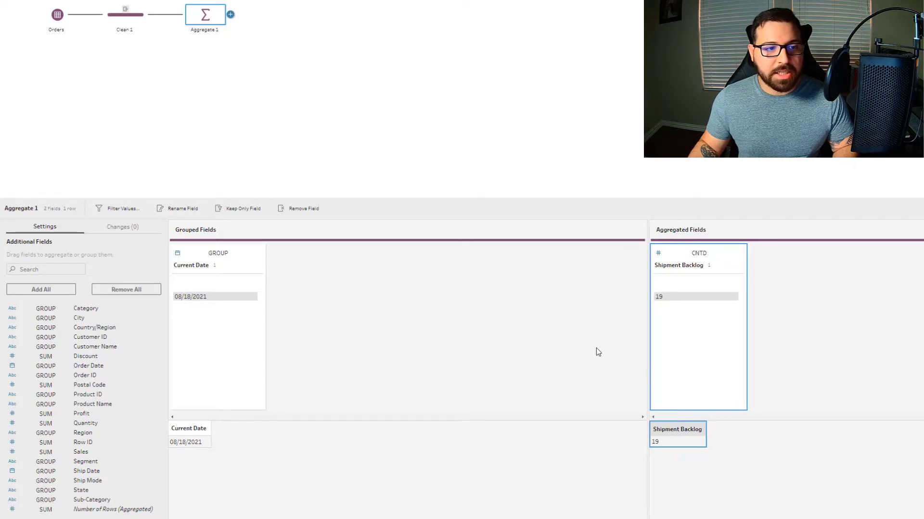
In a new clean step after Aggregate 1, move Current Date before Shipment Backlog and rename it Date.
{"action": "left_click", "coordinate": [230, 15]}
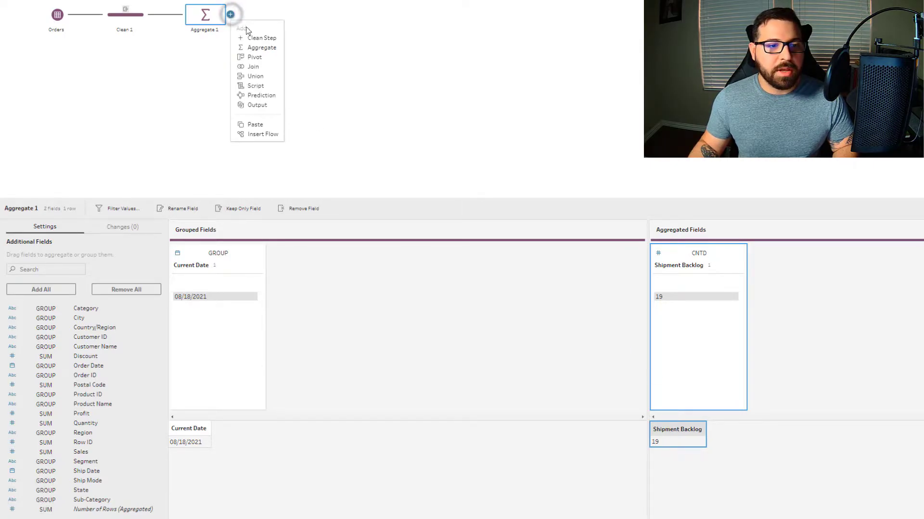
{"action": "left_click", "coordinate": [250, 36]}
{"action": "left_click", "coordinate": [290, 230]}
{"action": "left_click_drag", "start_coordinate": [282, 245], "coordinate": [159, 250]}
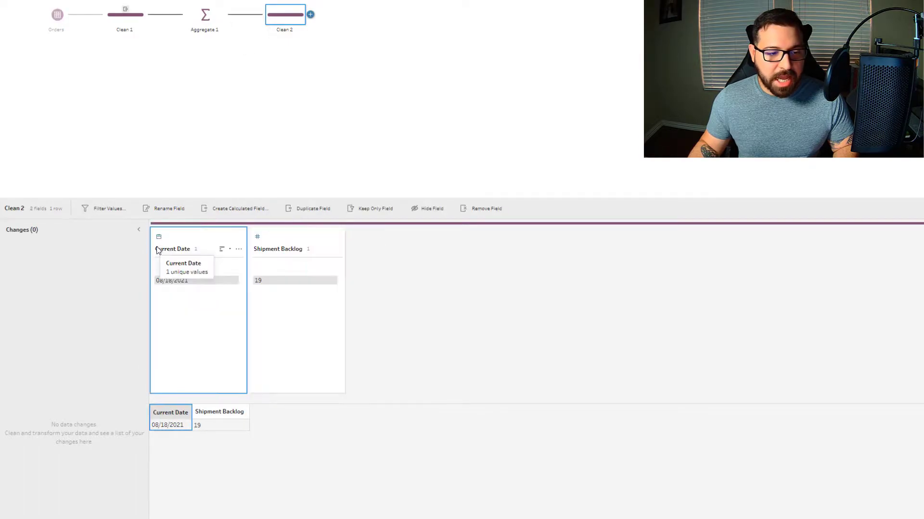
{"action": "double_click", "coordinate": [186, 249]}
{"action": "type", "text": "Date"}
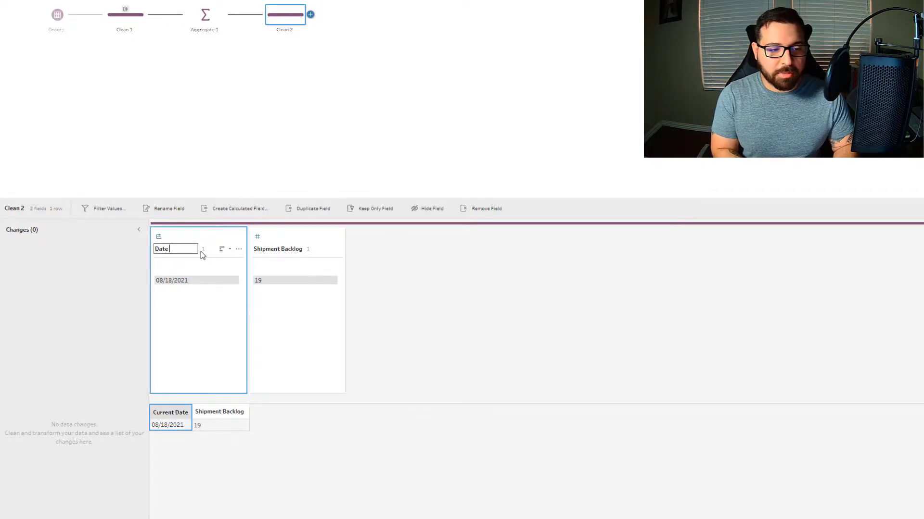
{"action": "key", "text": "Return"}
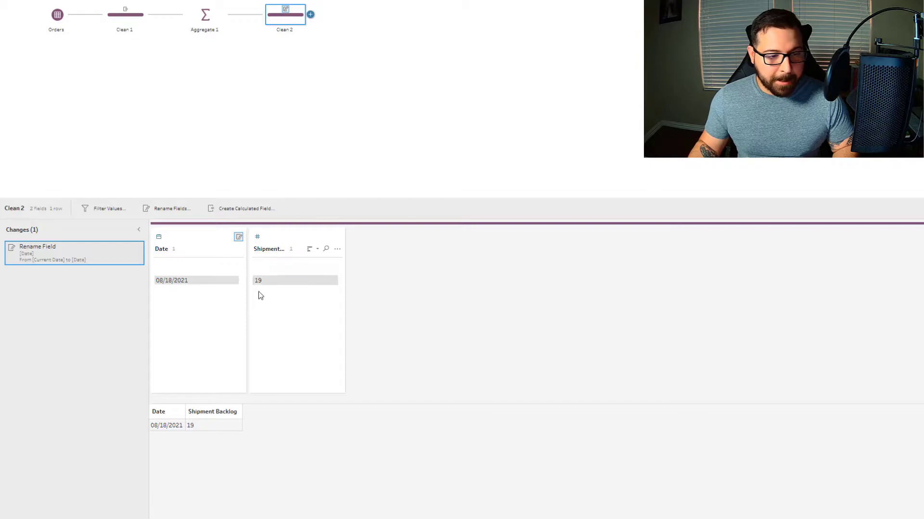
Add an output step after Clean 2 and set its output type to Microsoft Excel (.xlsx).
{"action": "left_click", "coordinate": [310, 15]}
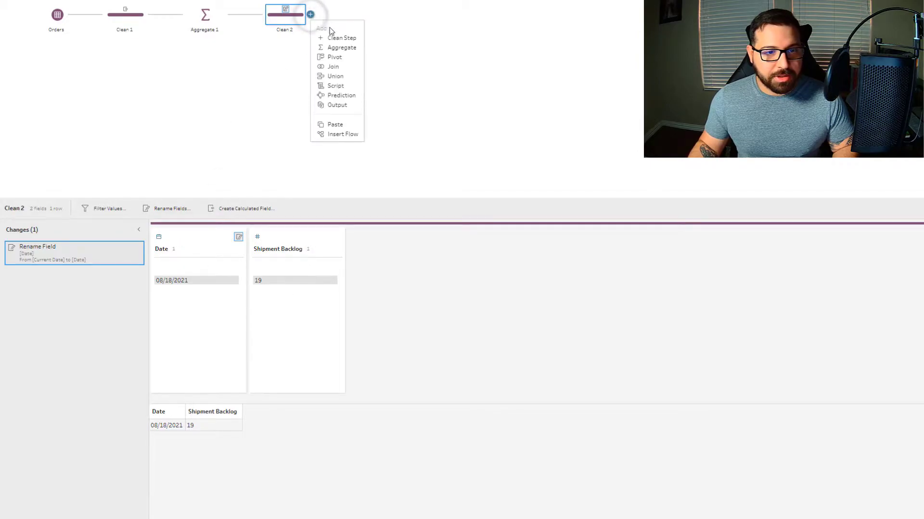
{"action": "left_click", "coordinate": [346, 105]}
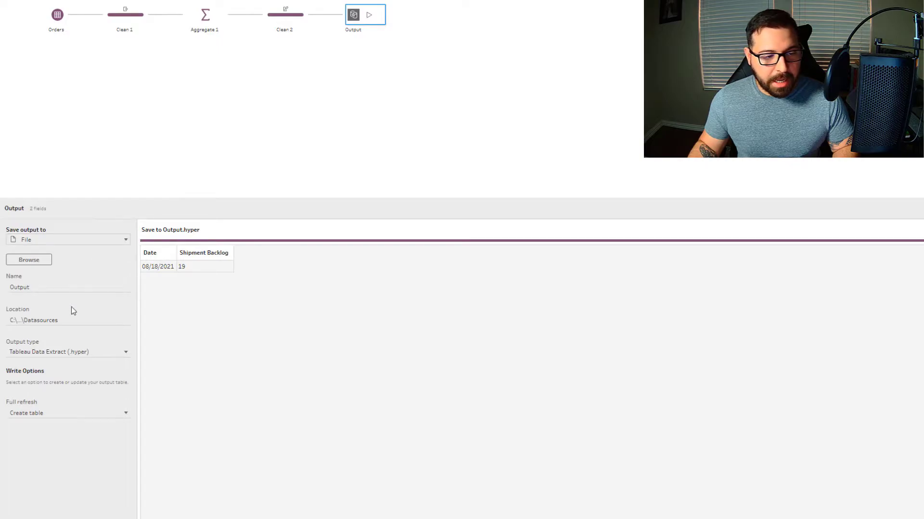
{"action": "left_click", "coordinate": [61, 351]}
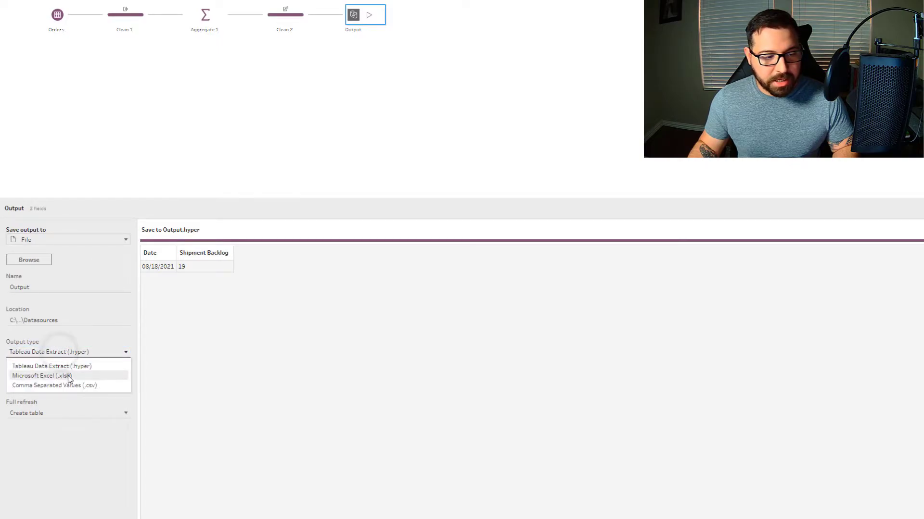
{"action": "left_click", "coordinate": [68, 377]}
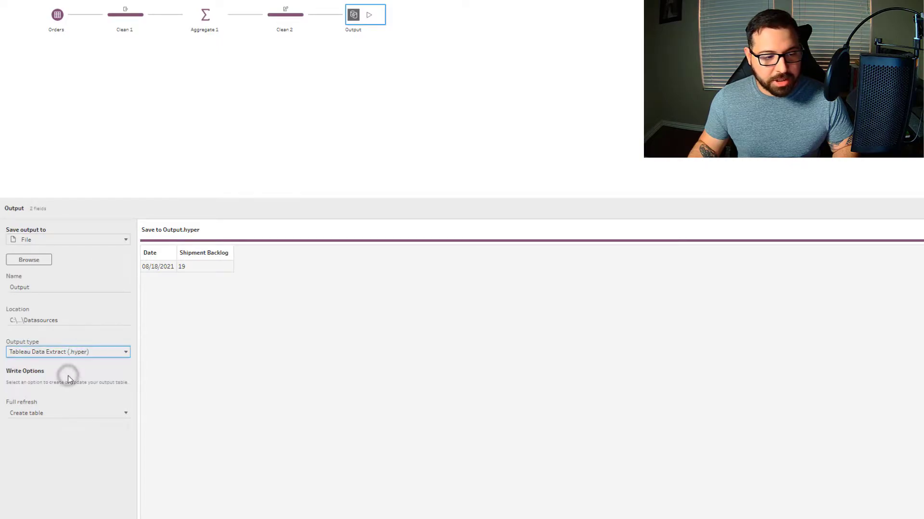
Name the output file Shipment Backlog Snapshot, keeping it in the Datasources folder.
{"action": "left_click", "coordinate": [42, 263]}
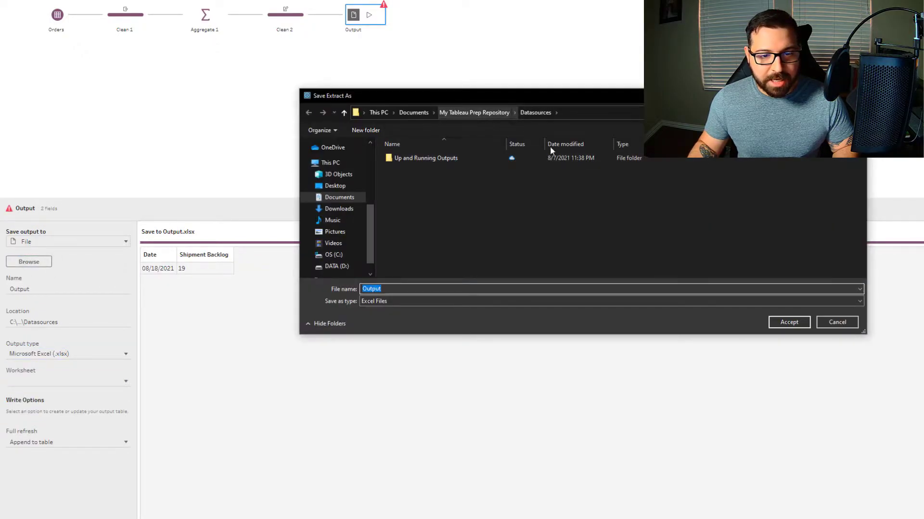
{"action": "type", "text": "S"}
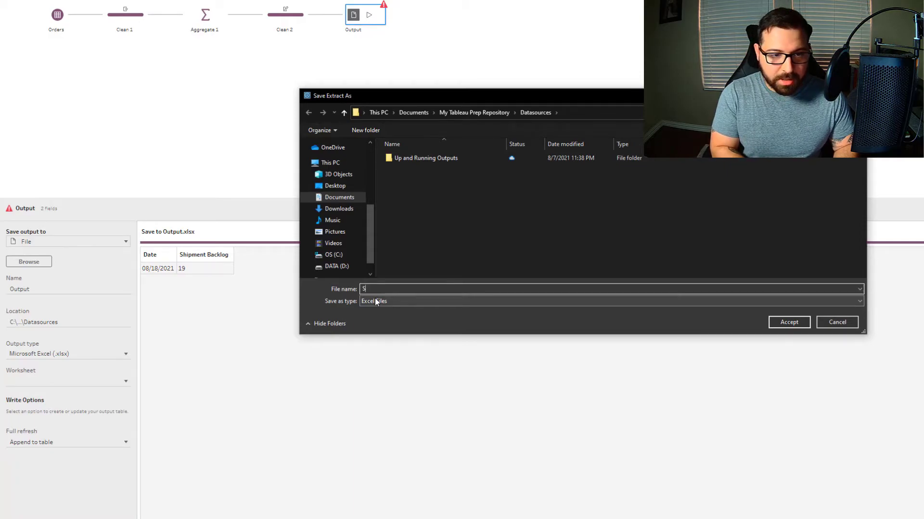
{"action": "type", "text": "hipment "}
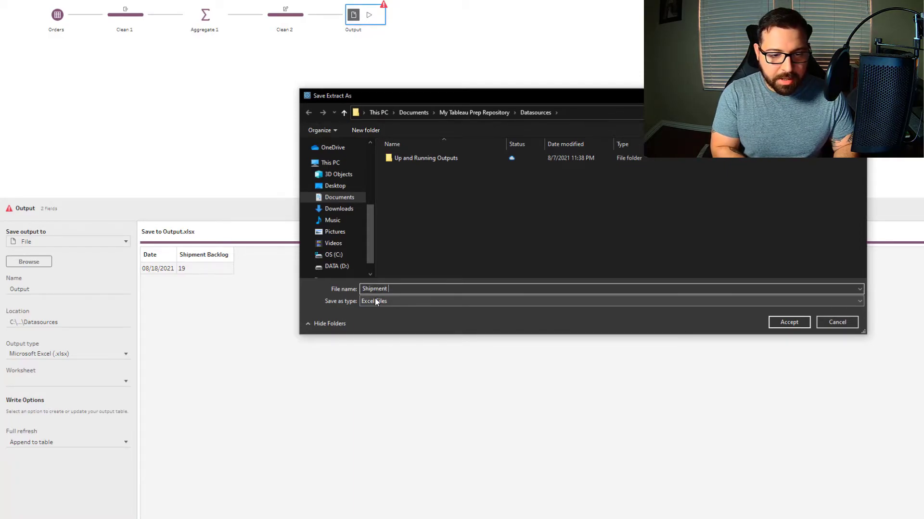
{"action": "type", "text": "Backlog Snapshot"}
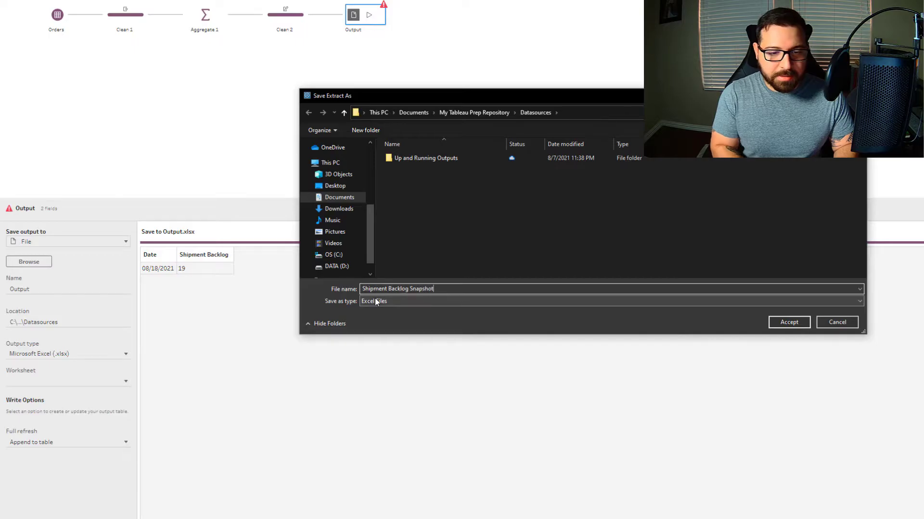
{"action": "left_click", "coordinate": [774, 324]}
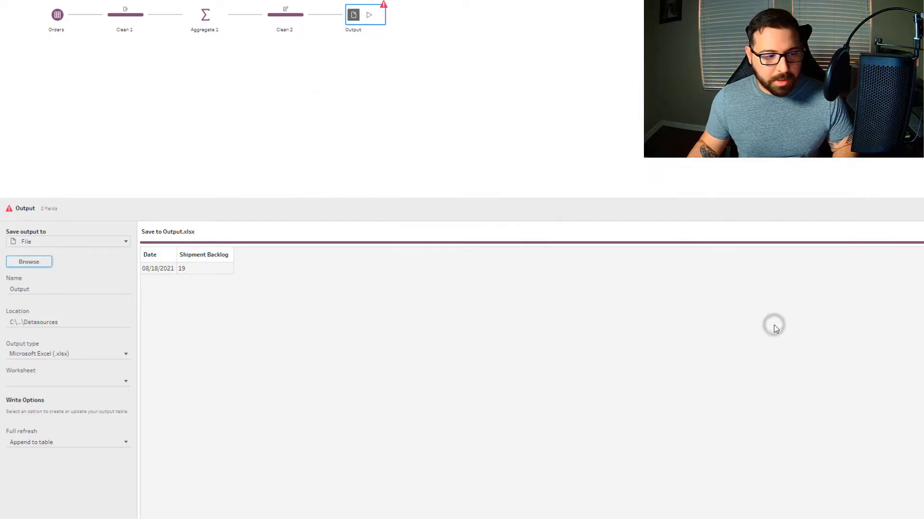
Create a new worksheet named Backlog as the output's target and run the flow.
{"action": "left_click", "coordinate": [49, 382]}
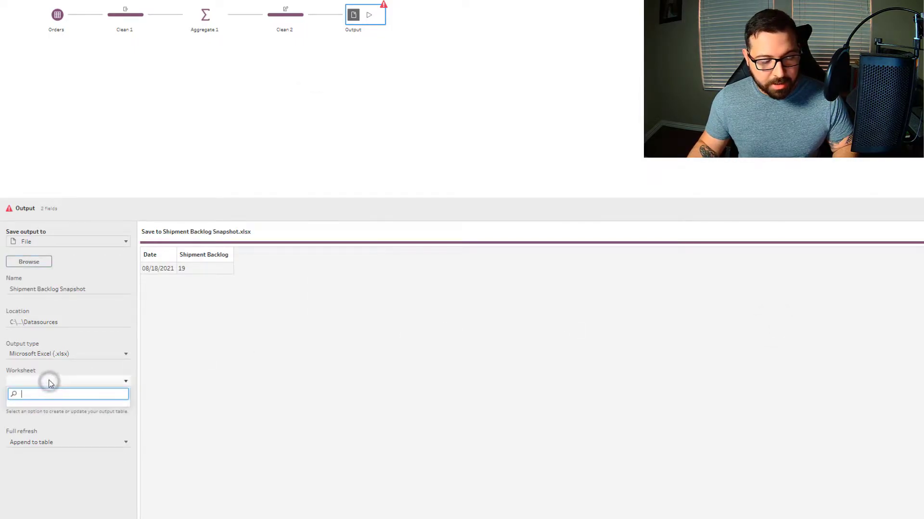
{"action": "type", "text": "Backlog"}
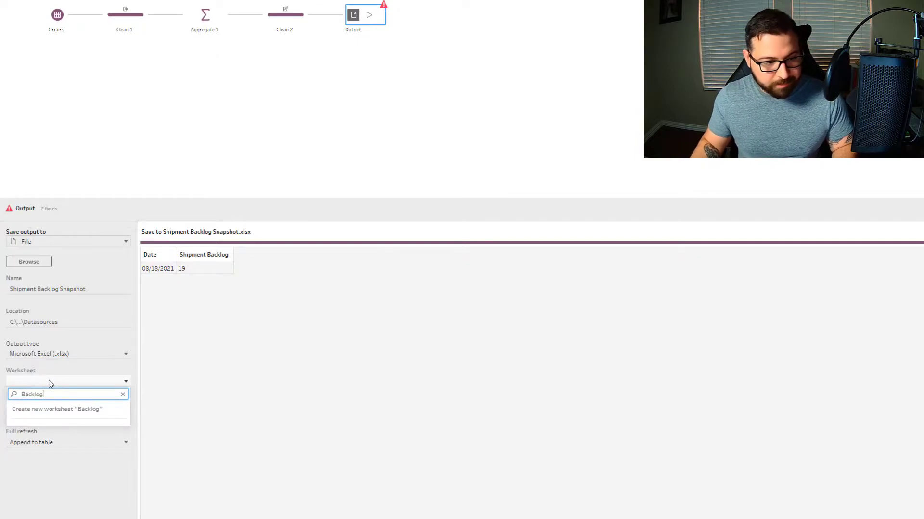
{"action": "left_click", "coordinate": [45, 409]}
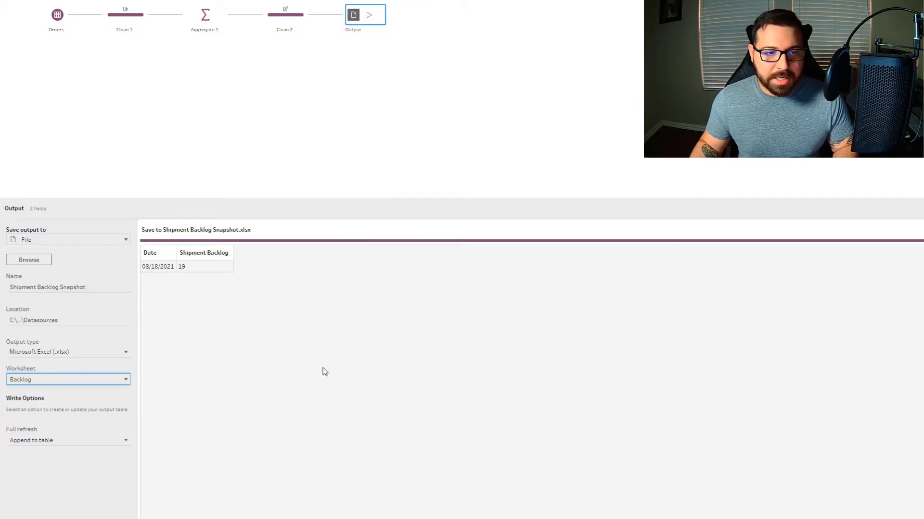
{"action": "left_click", "coordinate": [368, 16]}
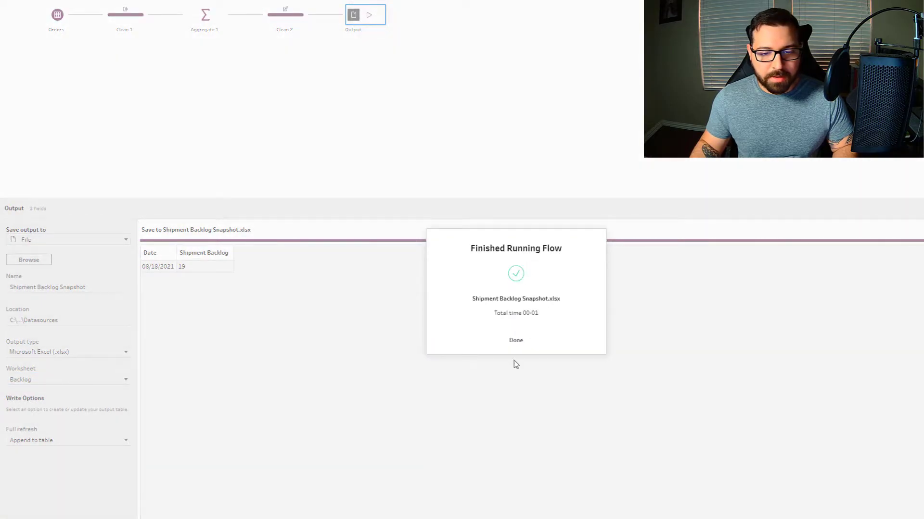
{"action": "left_click", "coordinate": [517, 342]}
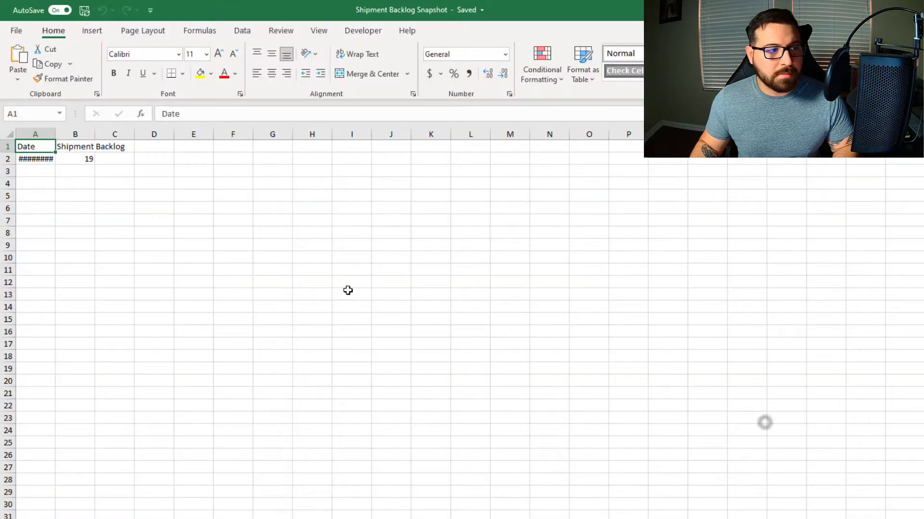
In Excel, fit column A of the Shipment Backlog Snapshot workbook to its dates and check the exported date and backlog values.
{"action": "left_click", "coordinate": [749, 417]}
{"action": "double_click", "coordinate": [58, 134]}
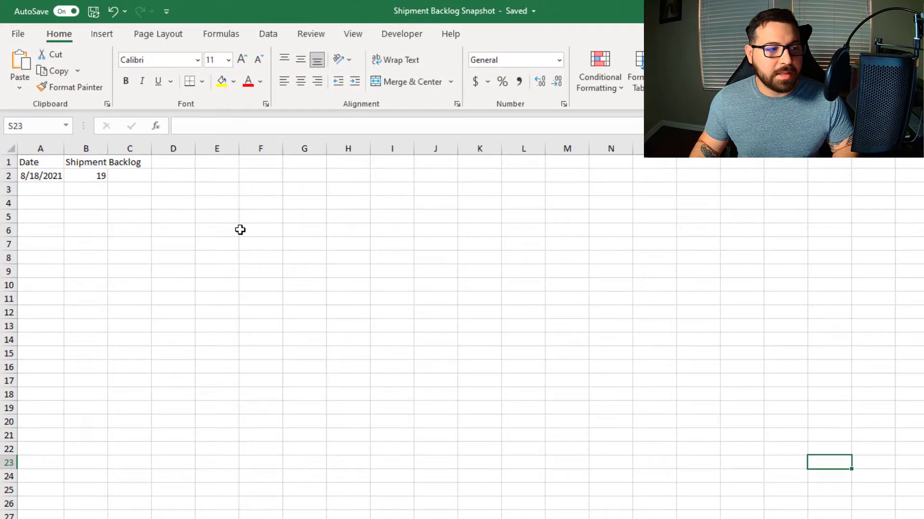
{"action": "left_click", "coordinate": [54, 177]}
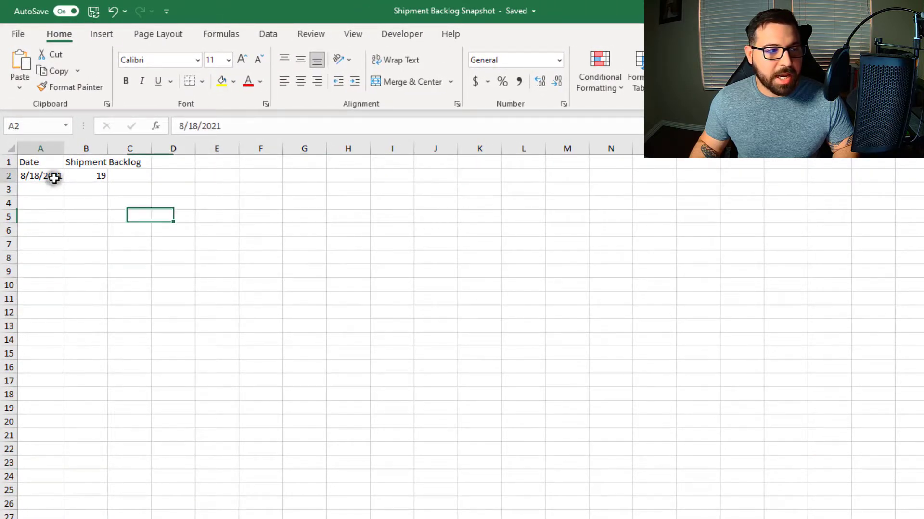
{"action": "left_click", "coordinate": [82, 178]}
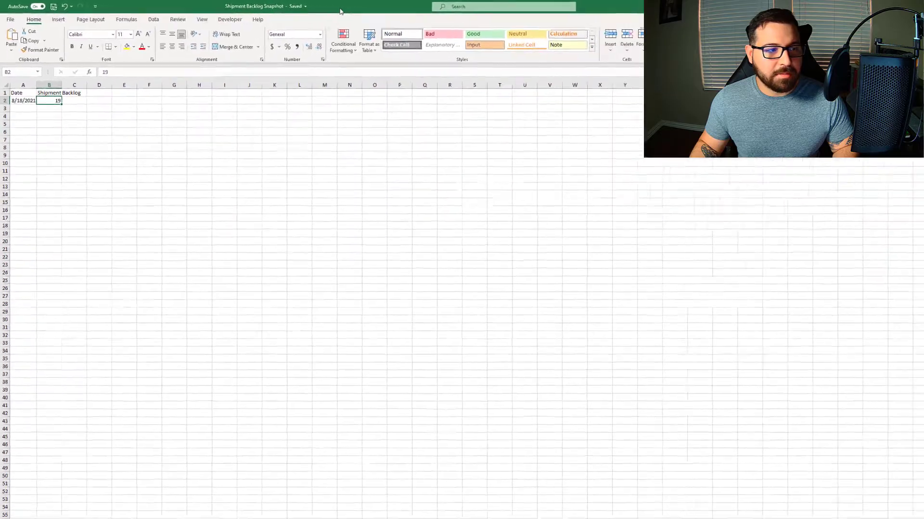
{"action": "left_click_drag", "start_coordinate": [340, 12], "coordinate": [340, 0]}
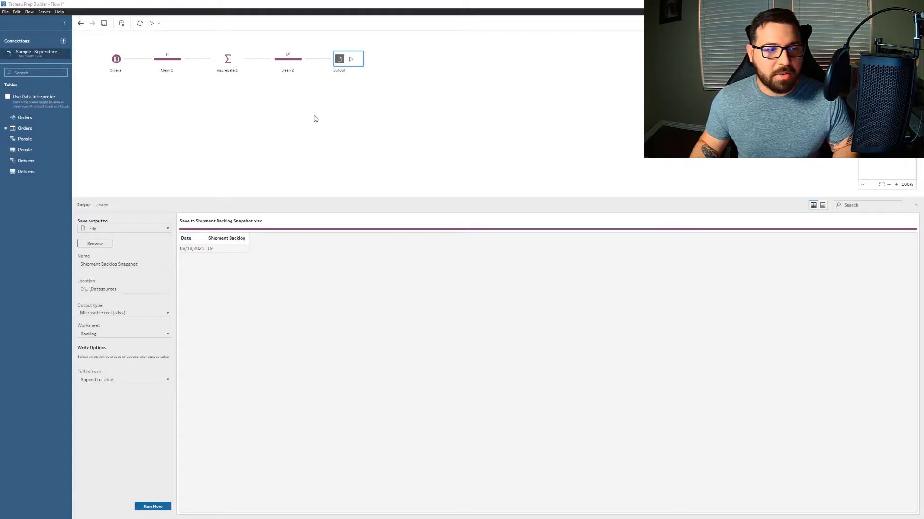
In Tableau Prep's Clean 1 step, change the Current Date calculation to TODAY() + 1 and save it.
{"action": "left_click", "coordinate": [178, 62]}
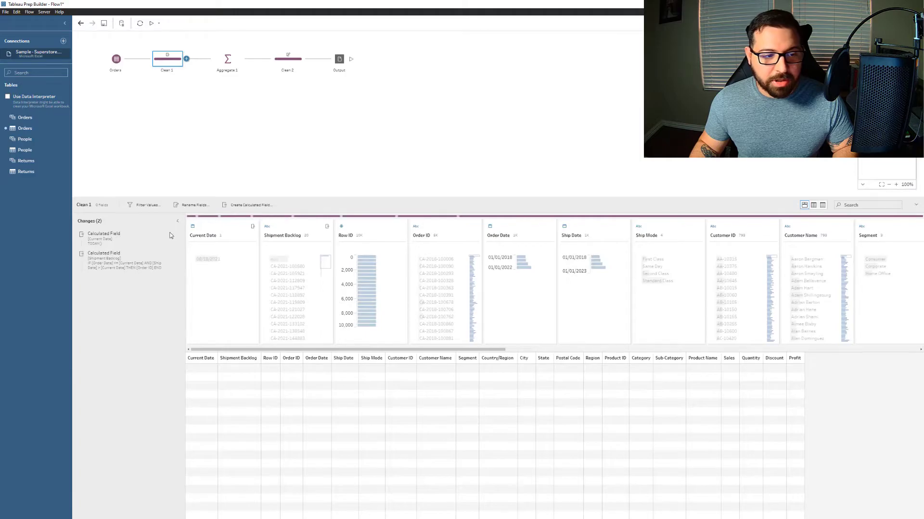
{"action": "left_click", "coordinate": [170, 236]}
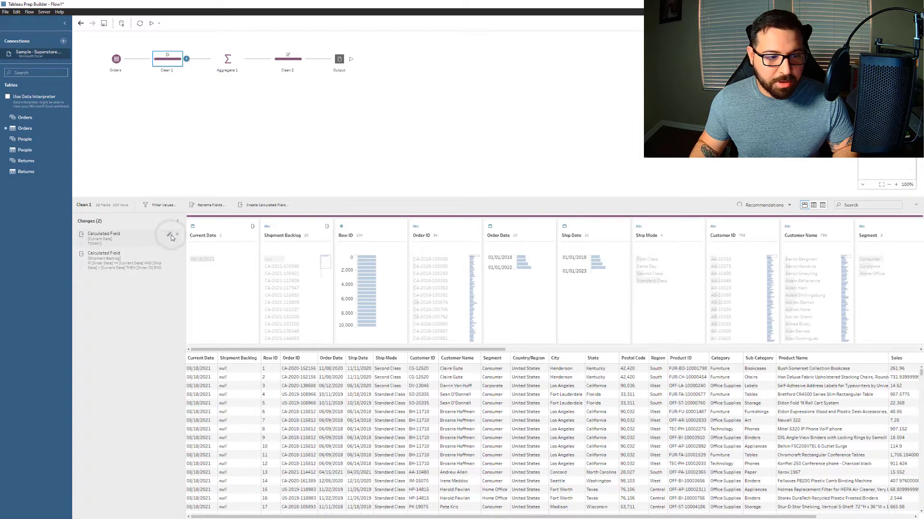
{"action": "left_click", "coordinate": [347, 217]}
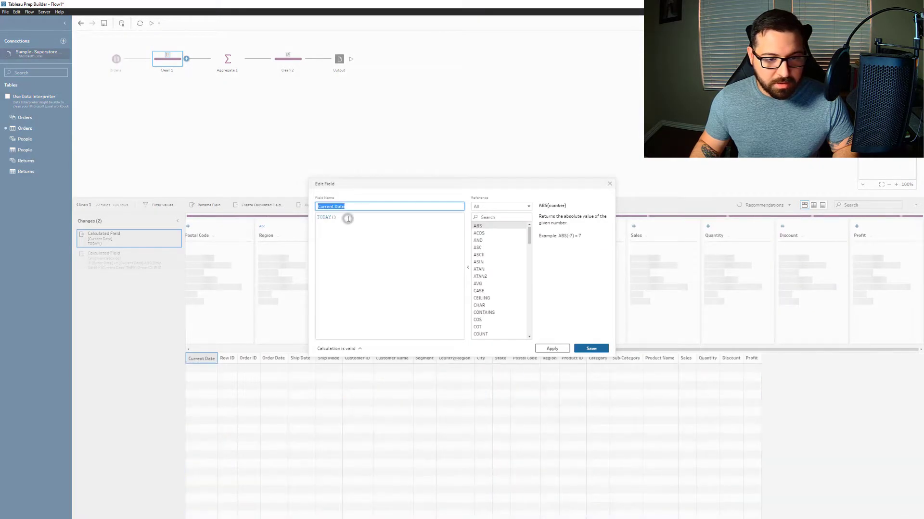
{"action": "type", "text": "+ 1"}
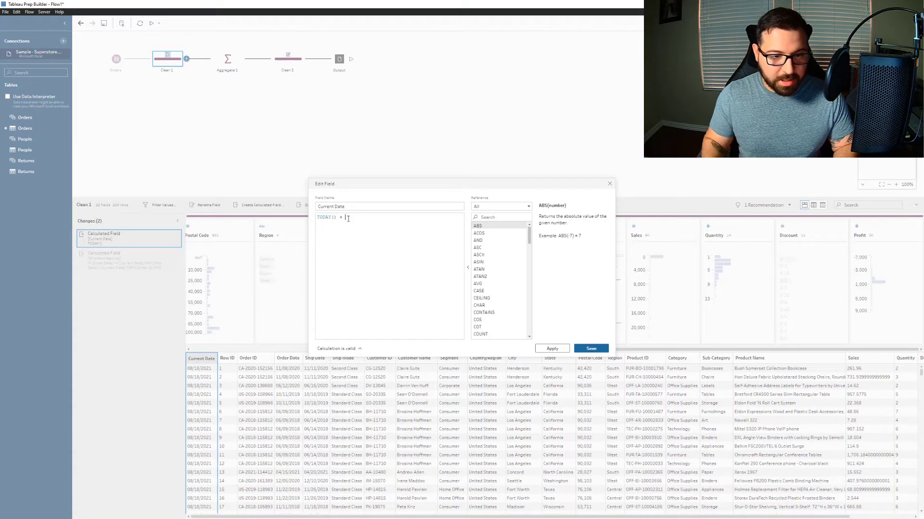
{"action": "left_click", "coordinate": [592, 348]}
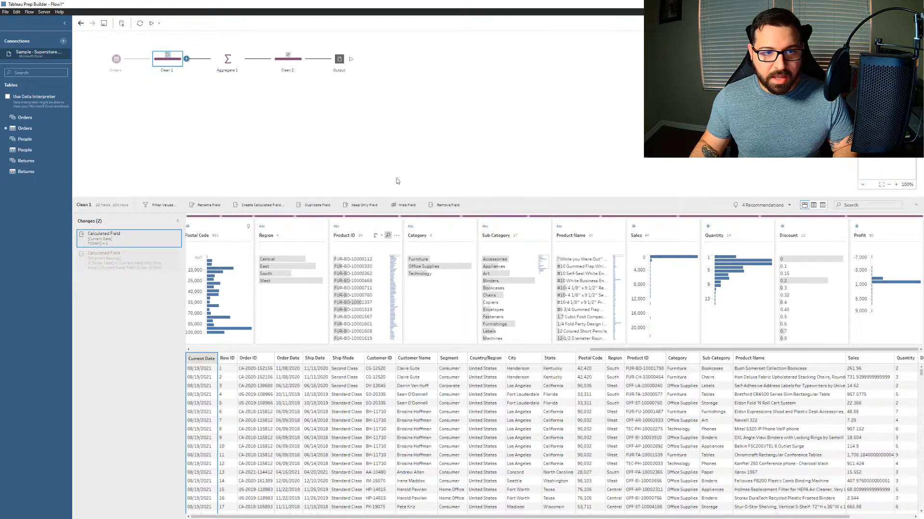
Review the output preview and write options, and check the Orders input's incremental refresh settings.
{"action": "left_click", "coordinate": [340, 59]}
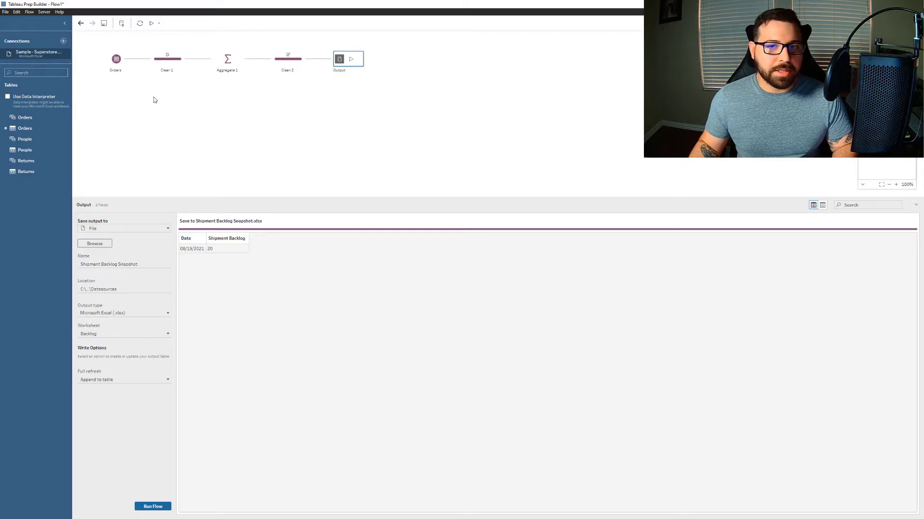
{"action": "left_click", "coordinate": [115, 59]}
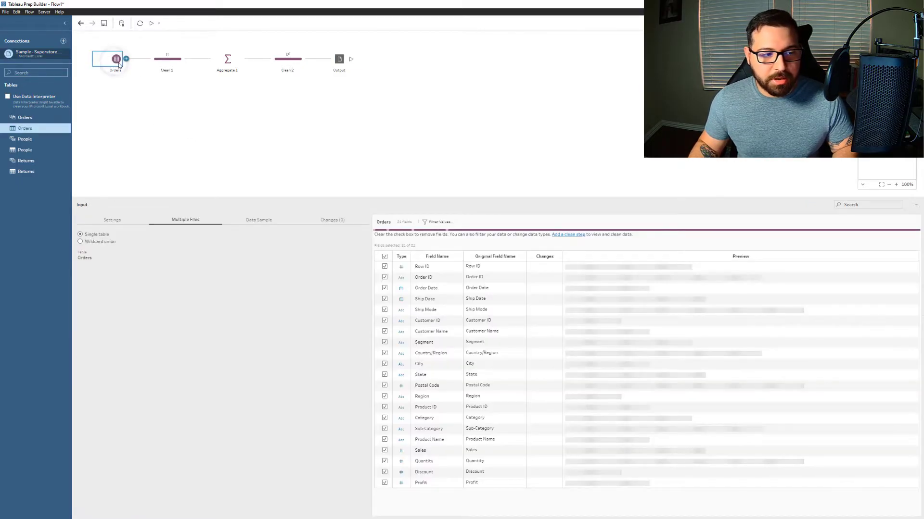
{"action": "left_click", "coordinate": [113, 220]}
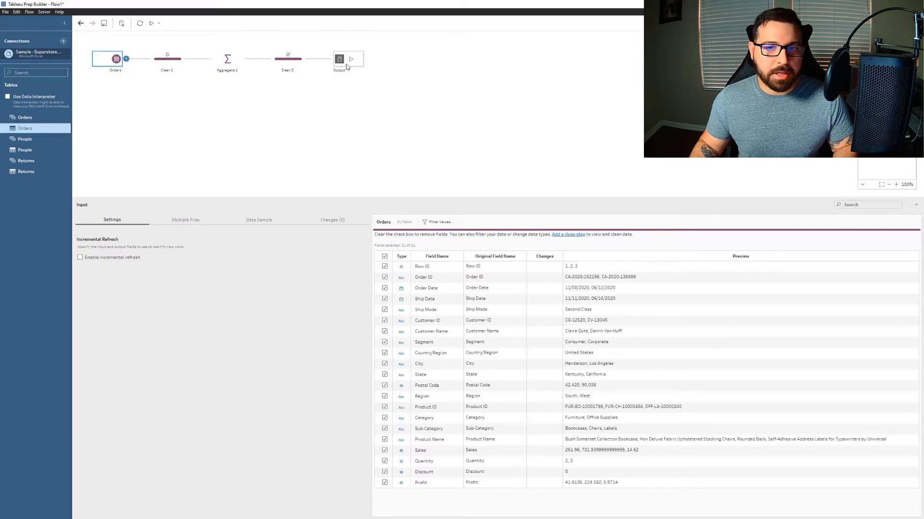
{"action": "left_click", "coordinate": [346, 67]}
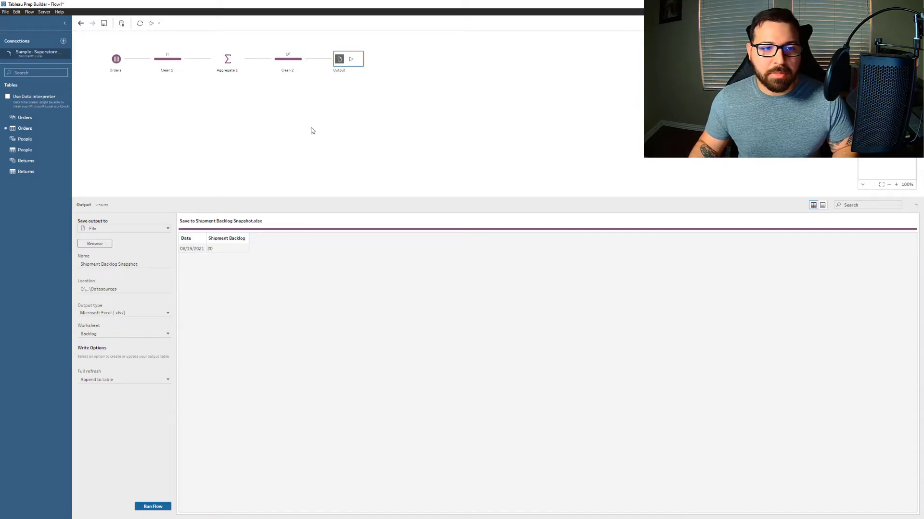
Check the Current Date values in Clean 1 and run the flow to append that day's snapshot.
{"action": "left_click", "coordinate": [179, 65]}
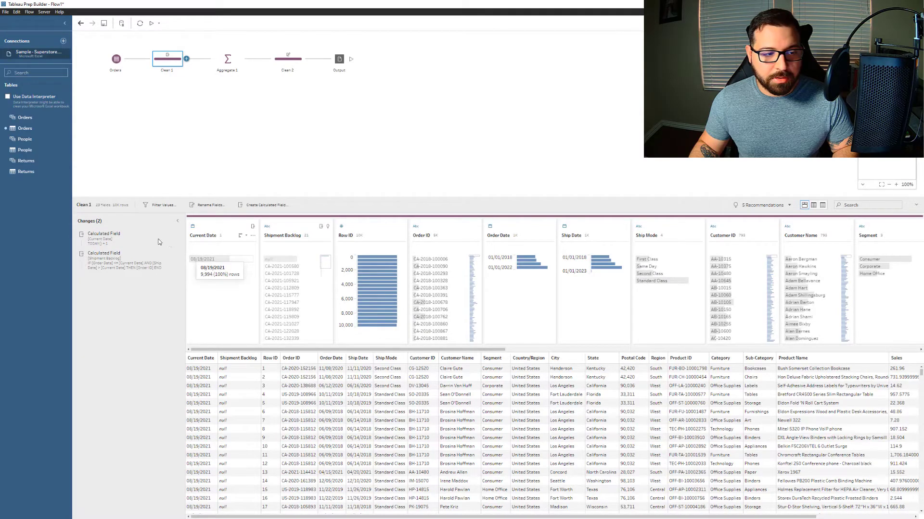
{"action": "left_click", "coordinate": [351, 59]}
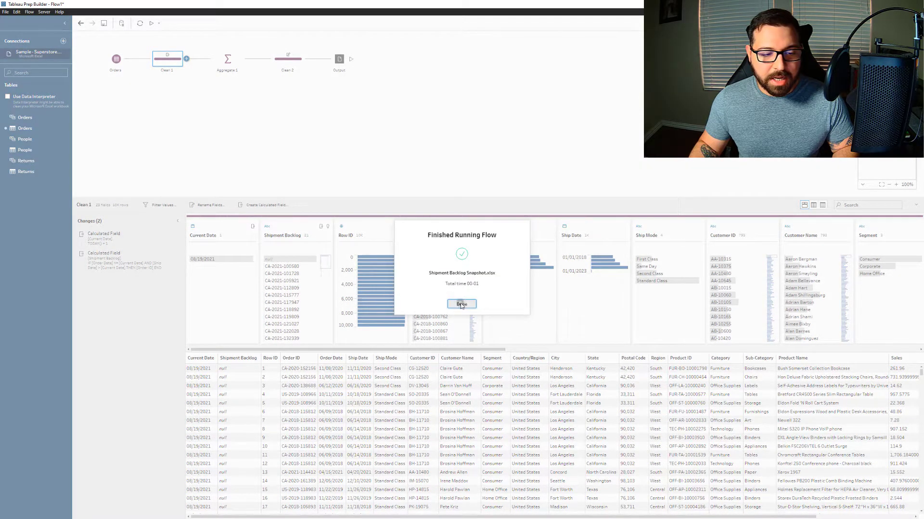
{"action": "left_click", "coordinate": [461, 304]}
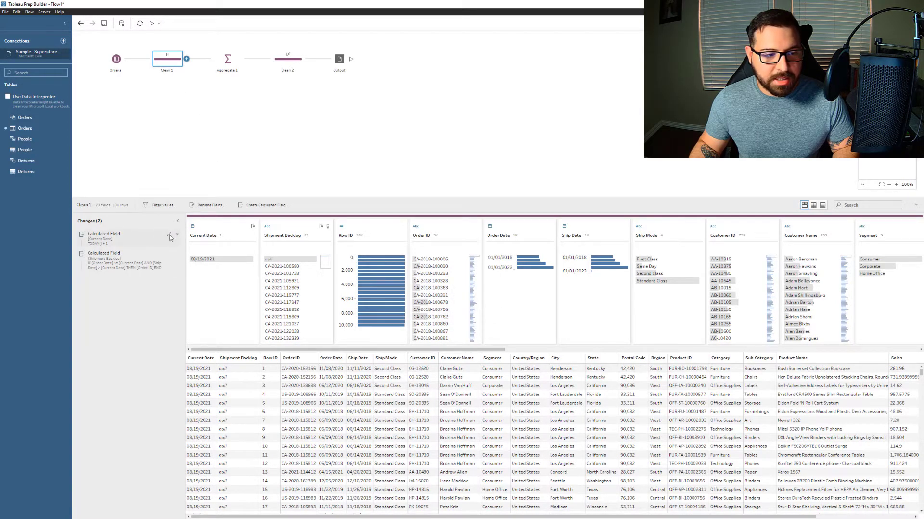
Change the Current Date calculation to TODAY() + 2 and run the flow to append another snapshot.
{"action": "left_click", "coordinate": [170, 236]}
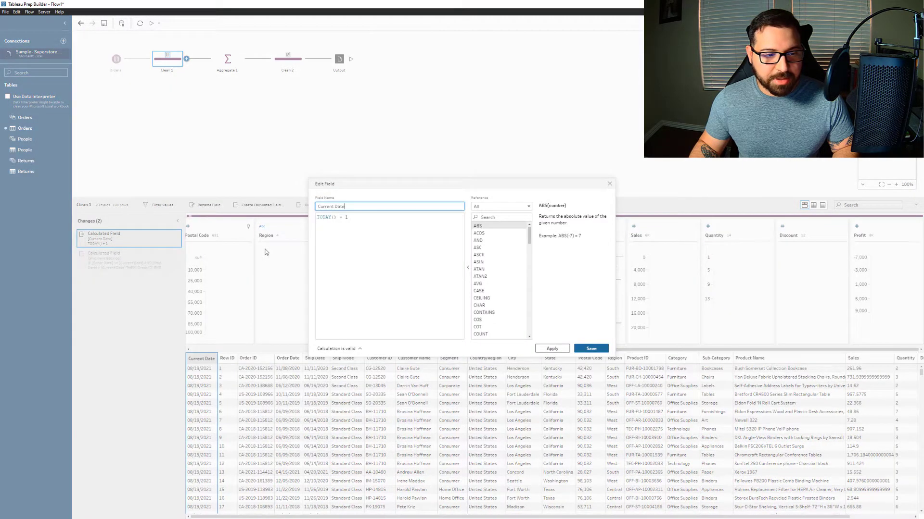
{"action": "left_click", "coordinate": [366, 218]}
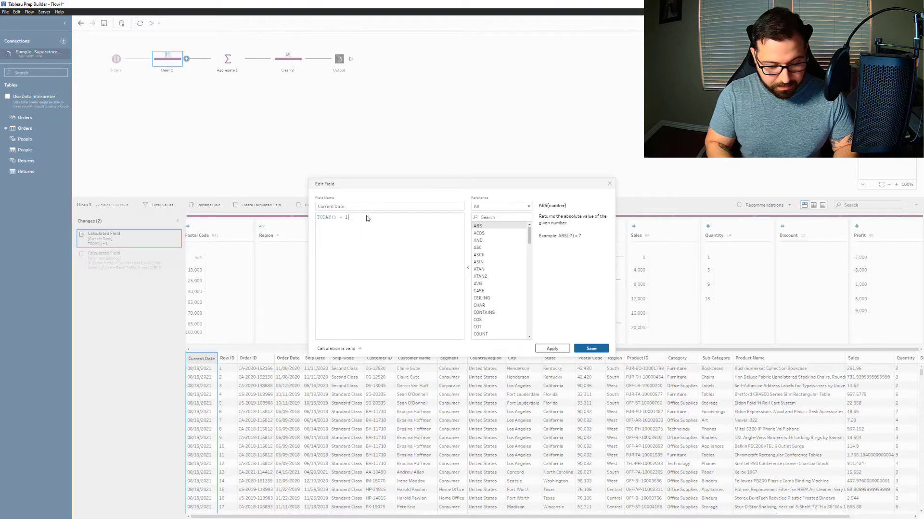
{"action": "key", "text": "BackSpace"}
{"action": "type", "text": "2"}
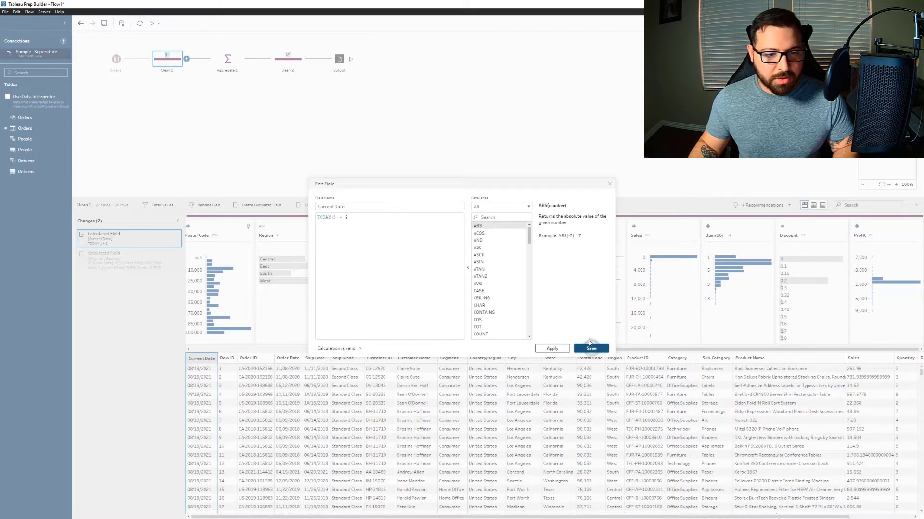
{"action": "left_click", "coordinate": [590, 348]}
{"action": "left_click", "coordinate": [352, 58]}
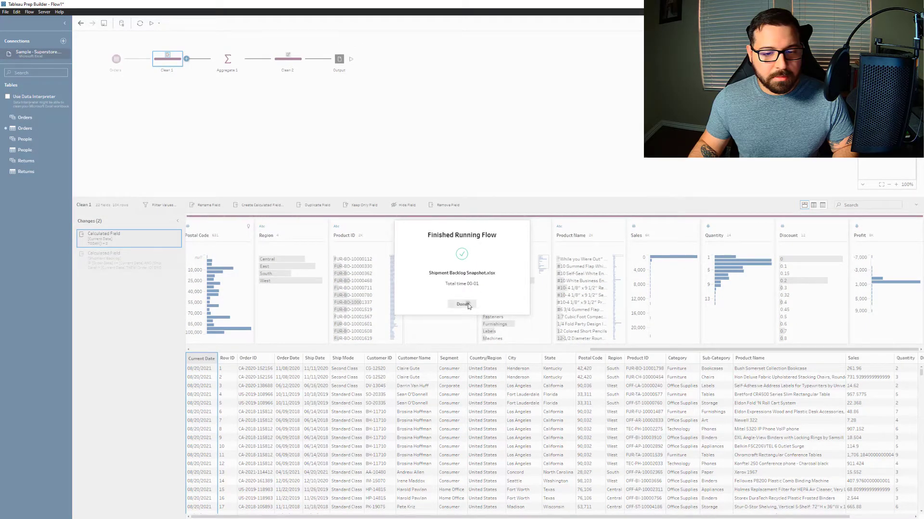
{"action": "left_click", "coordinate": [468, 305]}
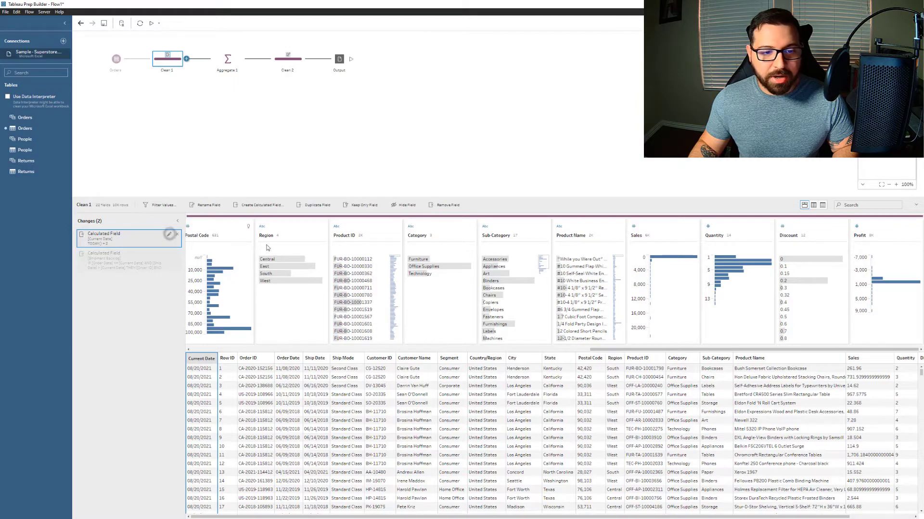
Set the Current Date calculation to TODAY() + 3 and run the flow again to append that day's backlog.
{"action": "left_click", "coordinate": [169, 235]}
{"action": "left_click", "coordinate": [357, 218]}
{"action": "key", "text": "BackSpace"}
{"action": "type", "text": "3"}
{"action": "left_click", "coordinate": [603, 351]}
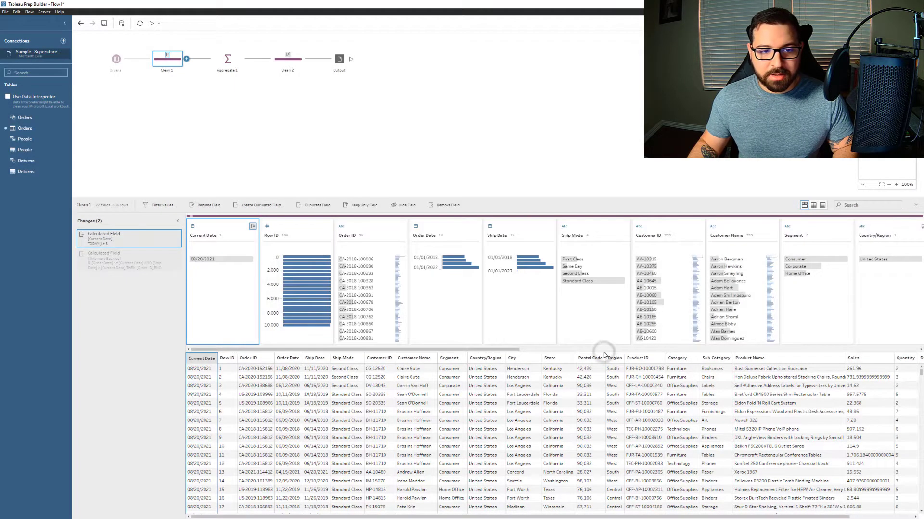
{"action": "left_click", "coordinate": [350, 60]}
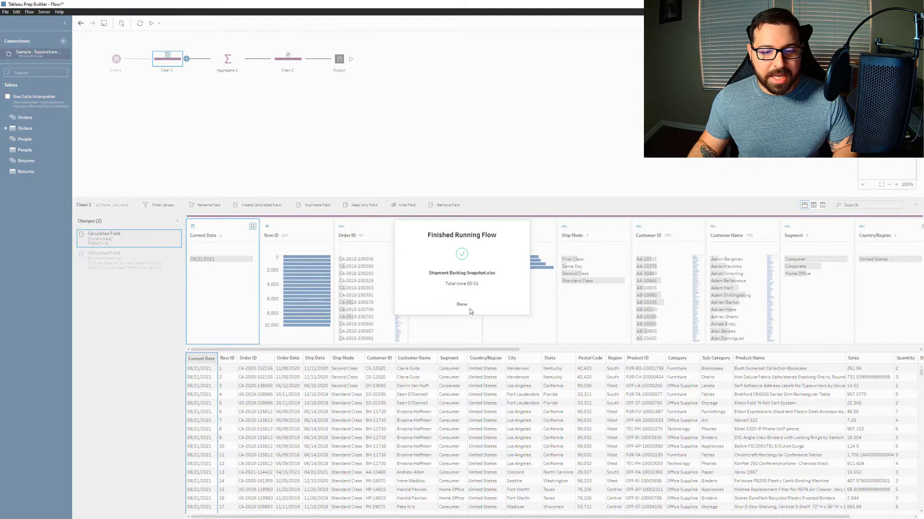
{"action": "left_click", "coordinate": [463, 304]}
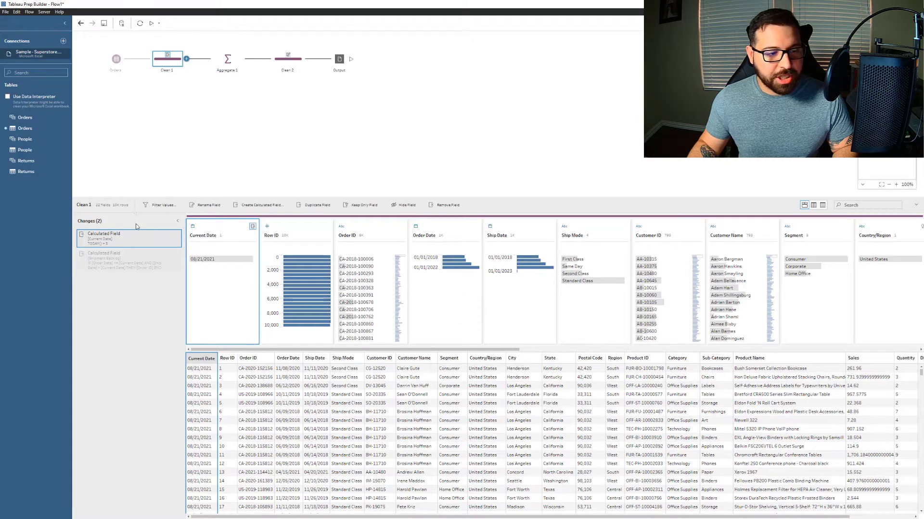
Change the Current Date calculation in Clean 1 to TODAY() + 4 and run the flow to append that day's snapshot.
{"action": "left_click", "coordinate": [167, 236]}
{"action": "left_click", "coordinate": [353, 219]}
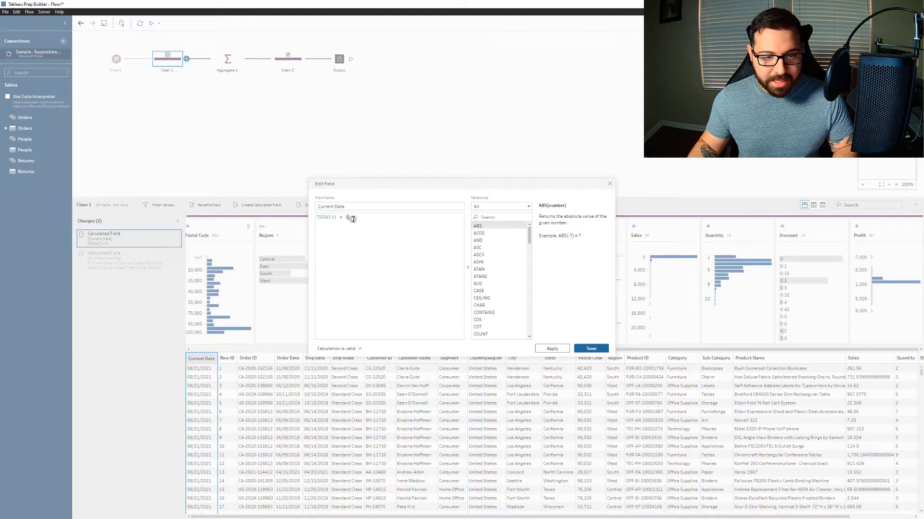
{"action": "key", "text": "BackSpace"}
{"action": "type", "text": "4"}
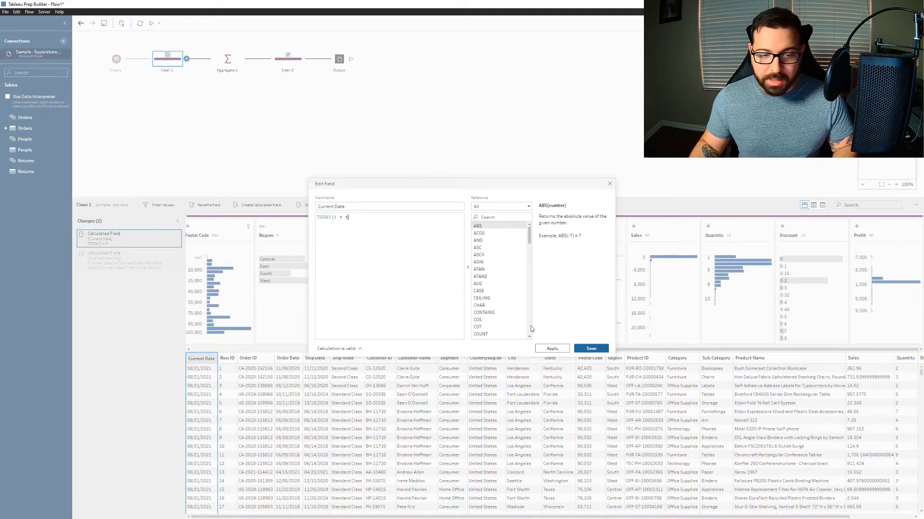
{"action": "left_click", "coordinate": [592, 350]}
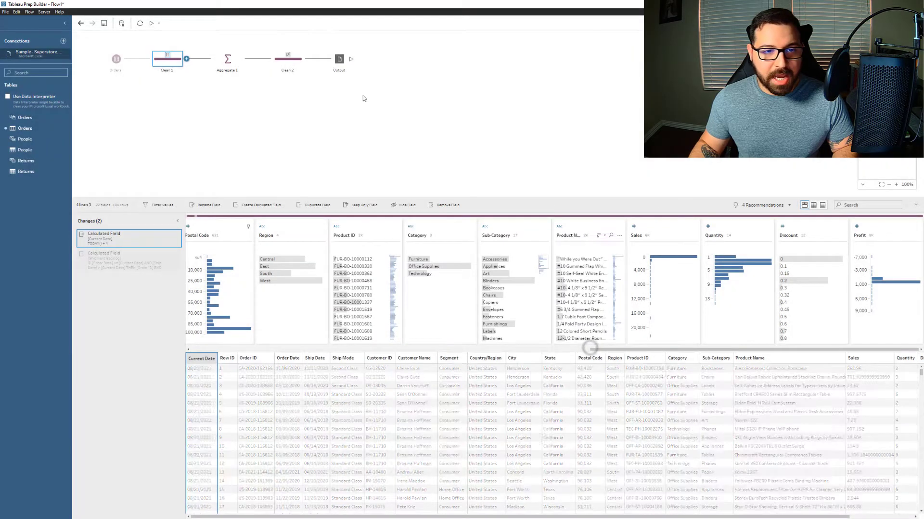
{"action": "left_click", "coordinate": [352, 60]}
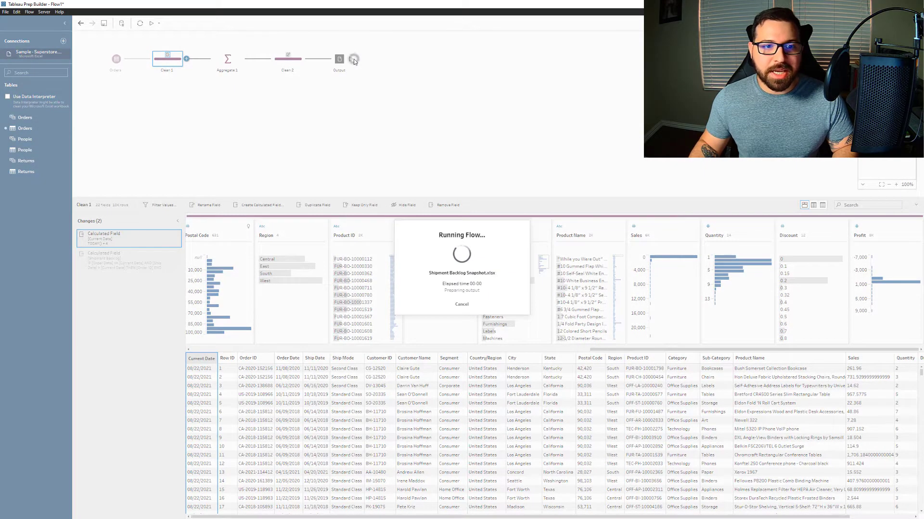
{"action": "left_click", "coordinate": [462, 305]}
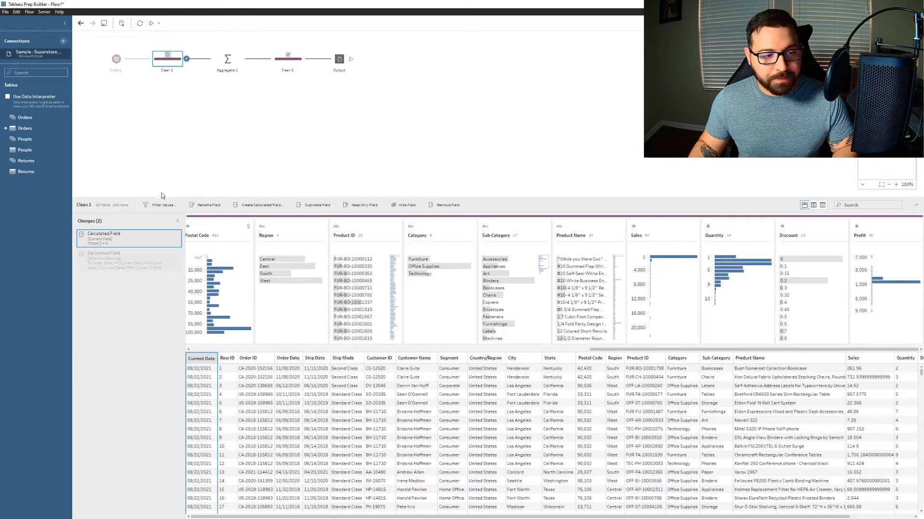
Set the Current Date calculation to TODAY() + 5 and run the output to append the following day's backlog.
{"action": "left_click", "coordinate": [169, 235]}
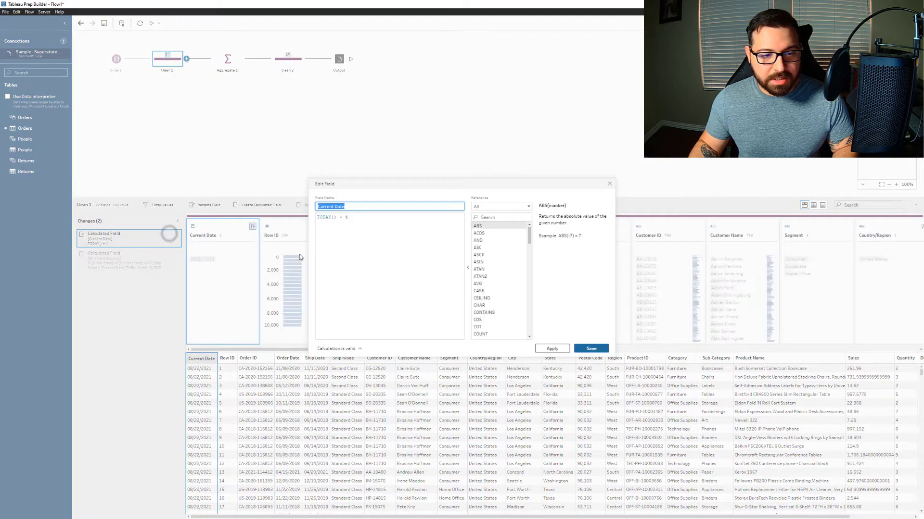
{"action": "left_click", "coordinate": [368, 217]}
{"action": "key", "text": "BackSpace"}
{"action": "type", "text": "5"}
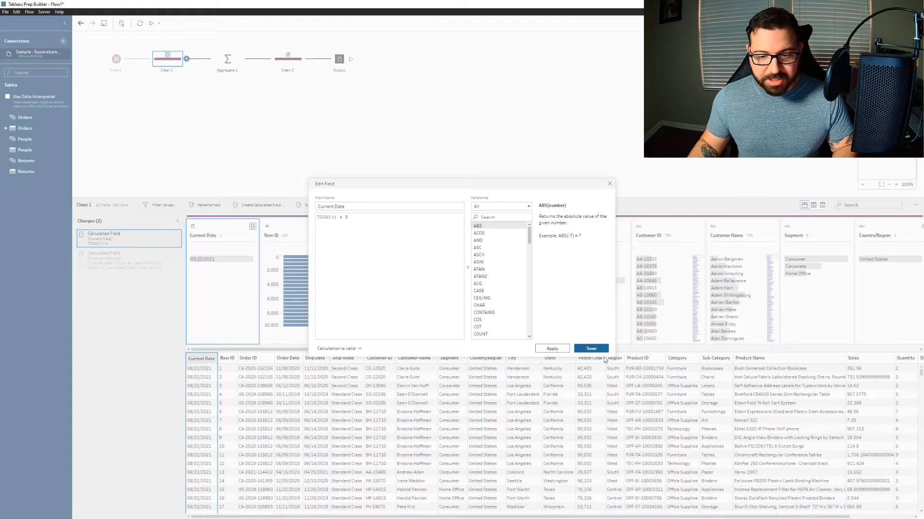
{"action": "left_click", "coordinate": [591, 348]}
{"action": "left_click", "coordinate": [351, 59]}
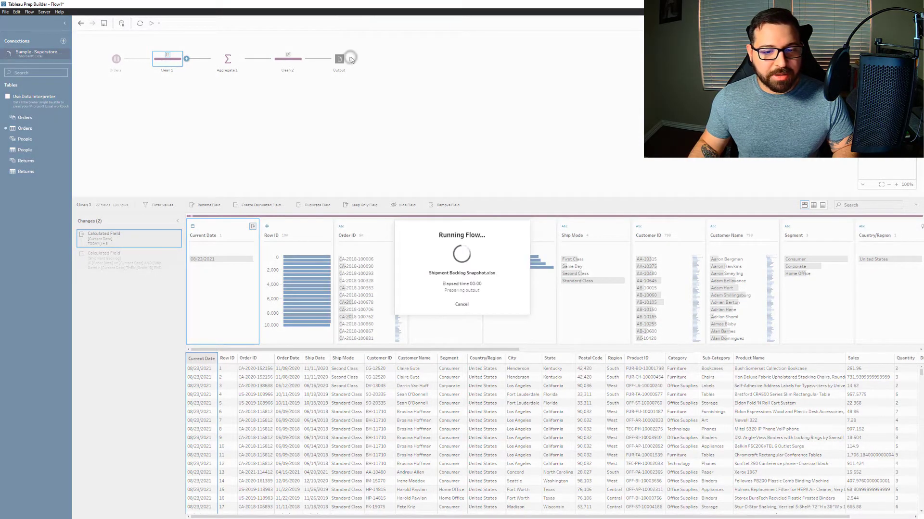
{"action": "left_click", "coordinate": [461, 305]}
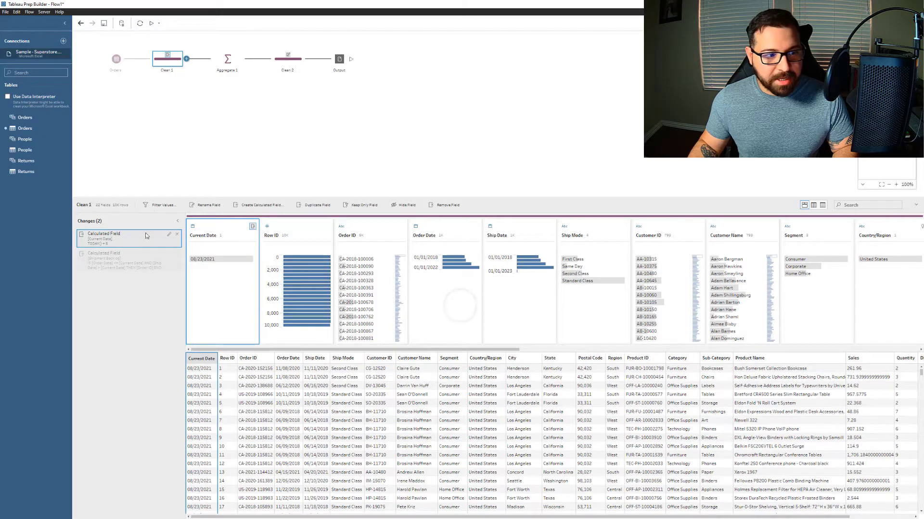
Update the Current Date calculation to TODAY() + 6 and run the flow to add another backlog snapshot.
{"action": "left_click", "coordinate": [169, 235]}
{"action": "left_click", "coordinate": [367, 224]}
{"action": "key", "text": "BackSpace"}
{"action": "type", "text": "6"}
{"action": "left_click", "coordinate": [564, 348]}
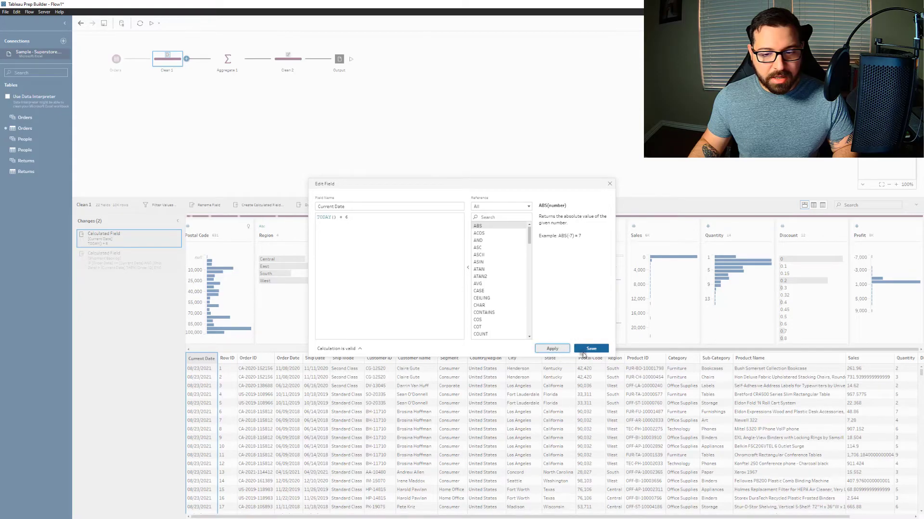
{"action": "left_click", "coordinate": [583, 351]}
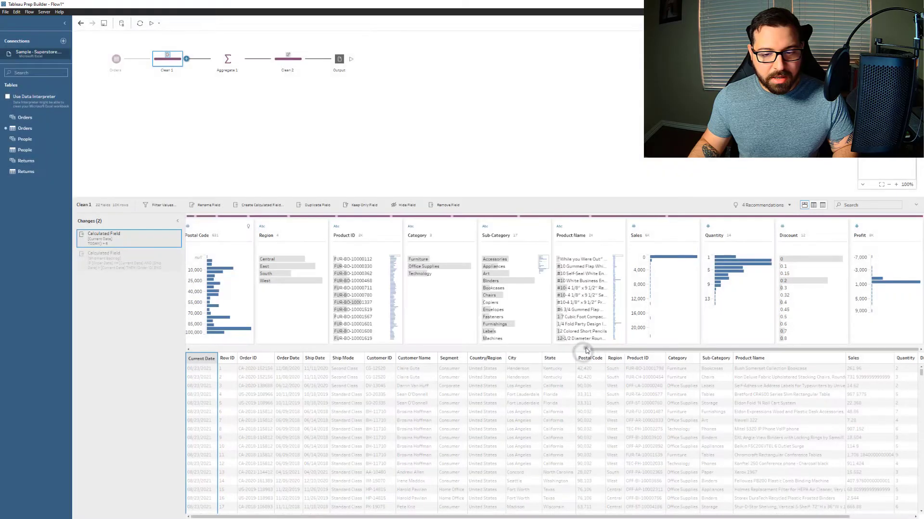
{"action": "left_click", "coordinate": [350, 60]}
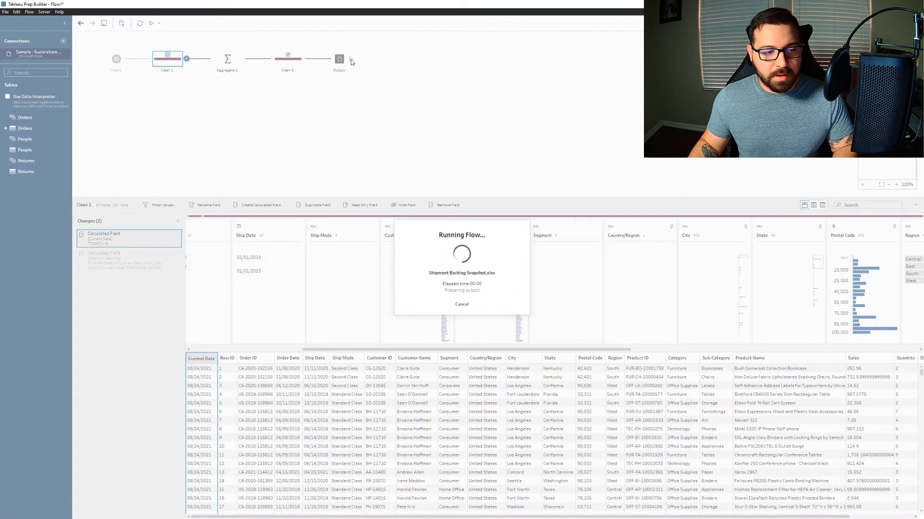
{"action": "left_click", "coordinate": [462, 304]}
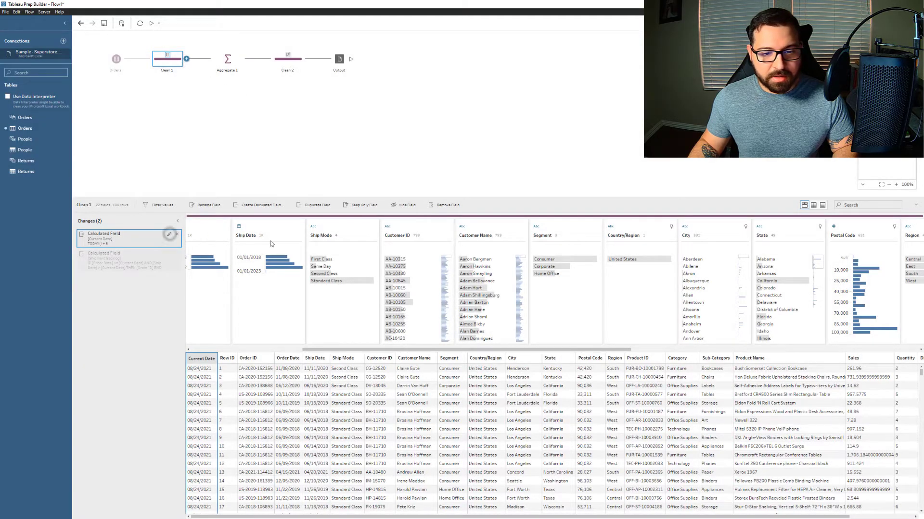
Set the Current Date calculation to TODAY() + 7, run the flow once more and close the run dialog.
{"action": "left_click", "coordinate": [169, 236]}
{"action": "left_click", "coordinate": [385, 217]}
{"action": "key", "text": "BackSpace"}
{"action": "type", "text": "7"}
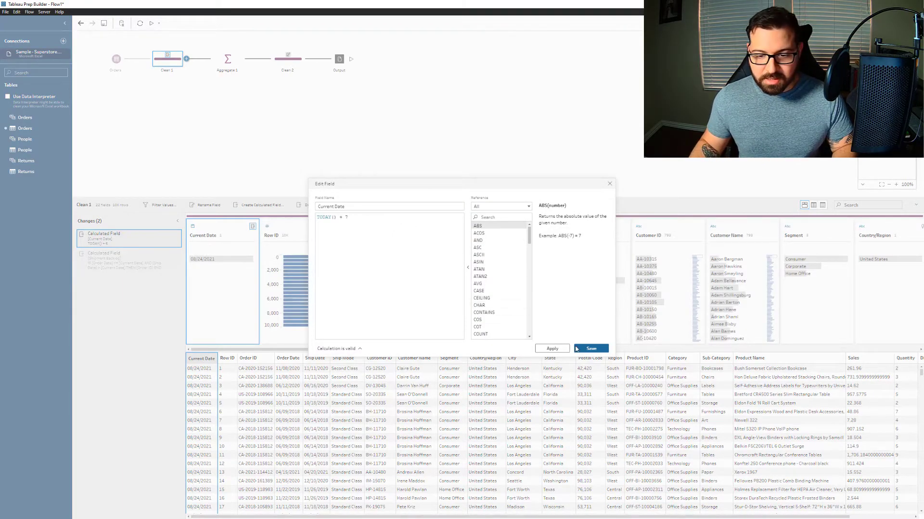
{"action": "left_click", "coordinate": [591, 348]}
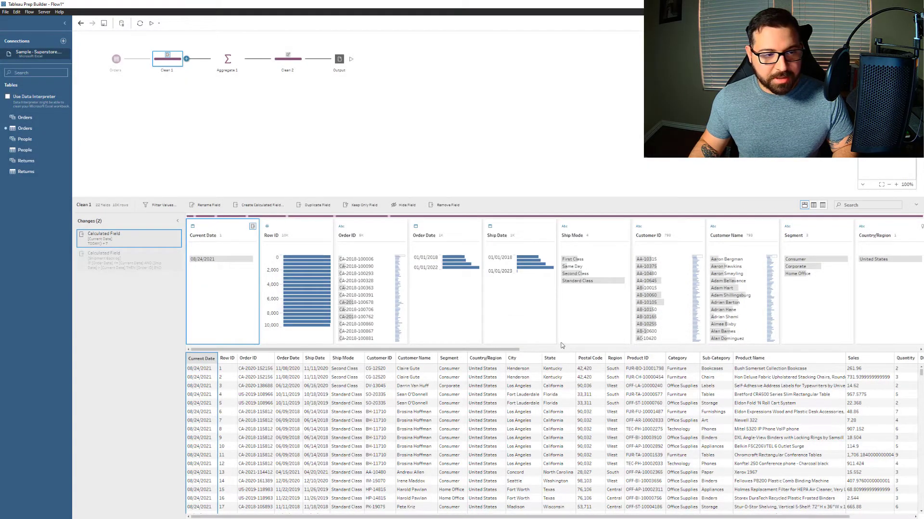
{"action": "left_click", "coordinate": [352, 59]}
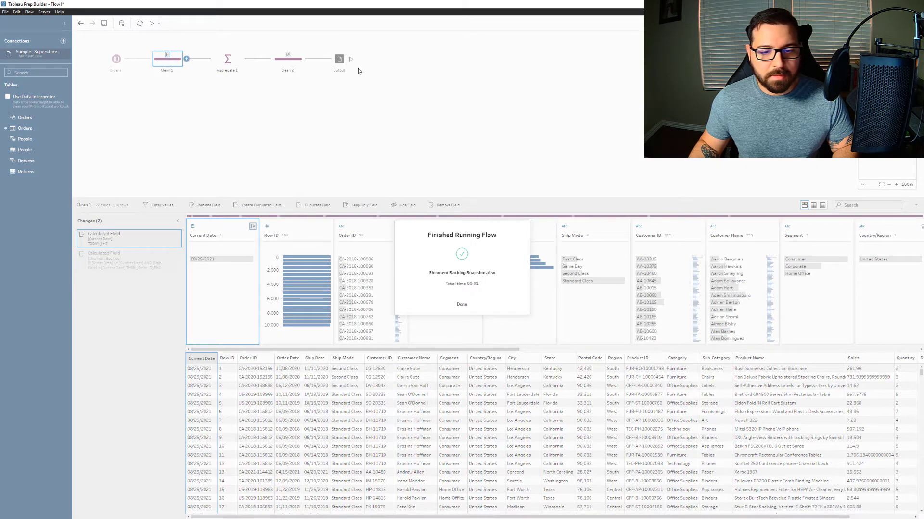
{"action": "left_click", "coordinate": [462, 304]}
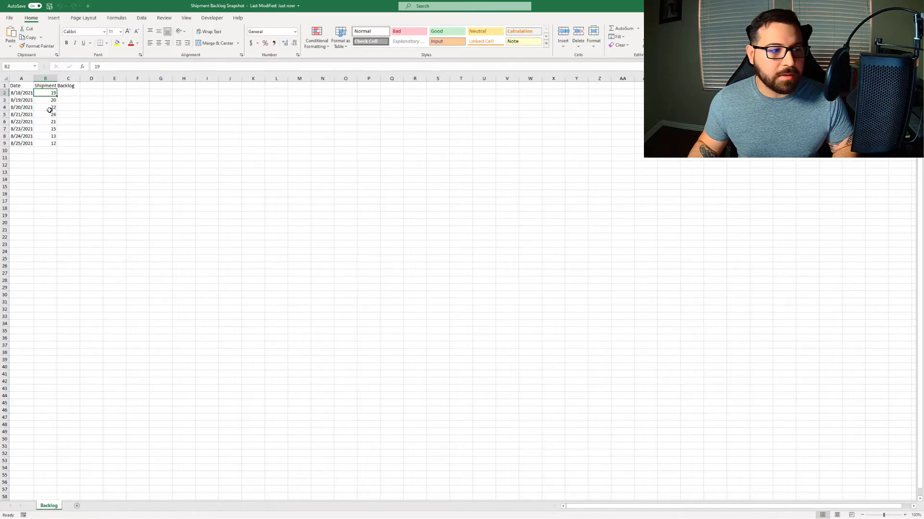
In Excel, review the Shipment Backlog values for every date in the Shipment Backlog Snapshot workbook.
{"action": "left_click_drag", "start_coordinate": [46, 94], "coordinate": [42, 143]}
{"action": "left_click", "coordinate": [44, 152]}
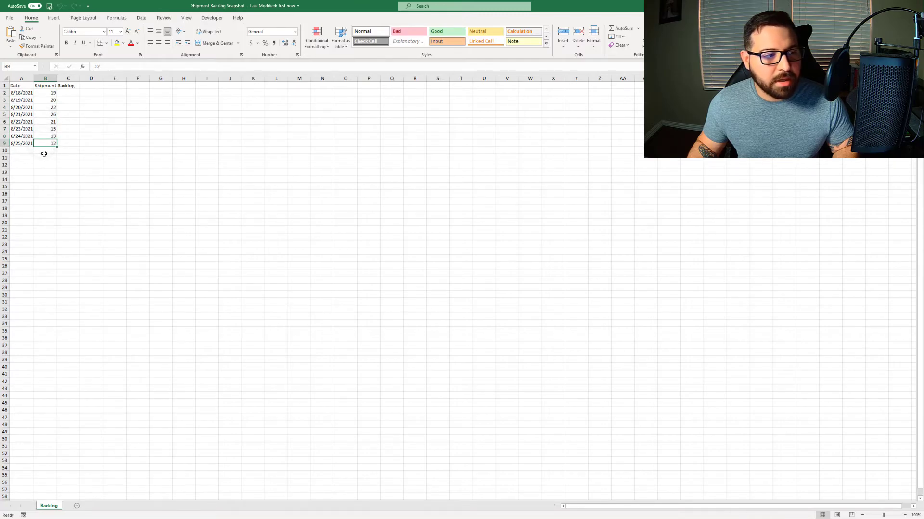